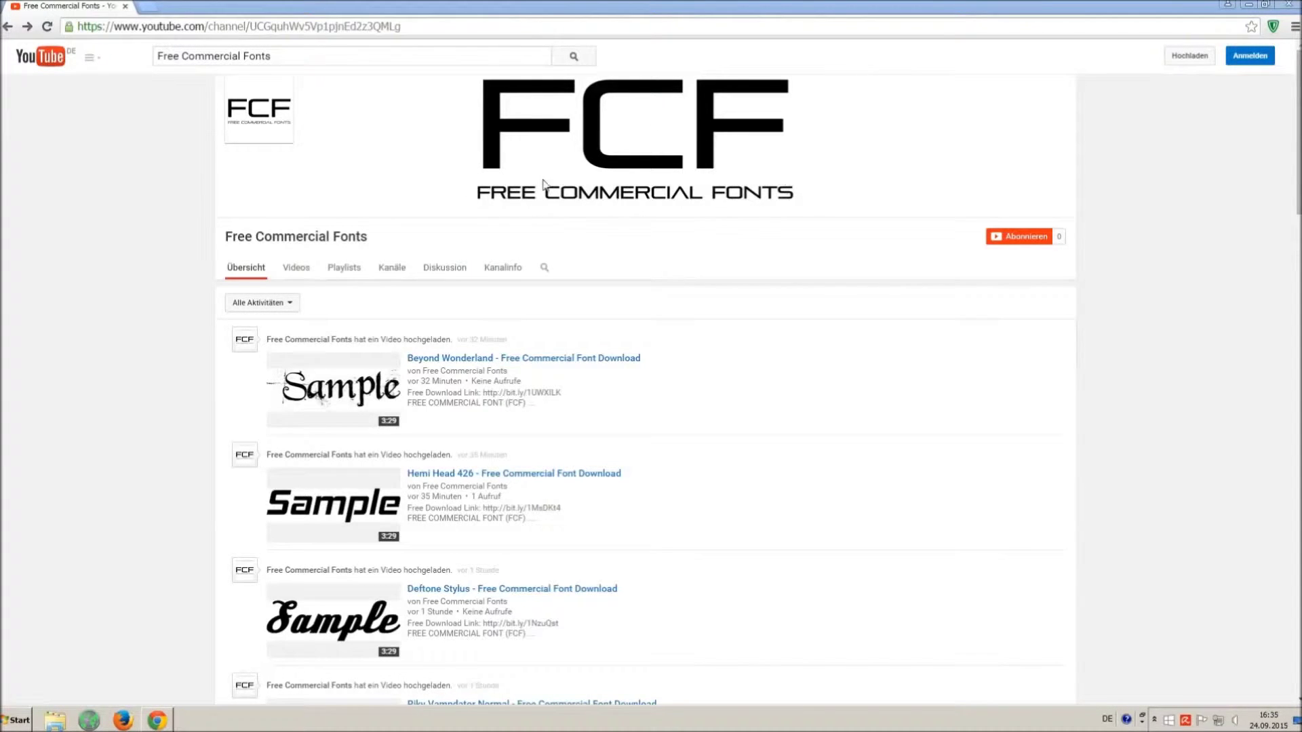
Scroll the Free Commercial Fonts uploads and open the Riky Vampdator Normal video.
drag(273, 56, 156, 49)
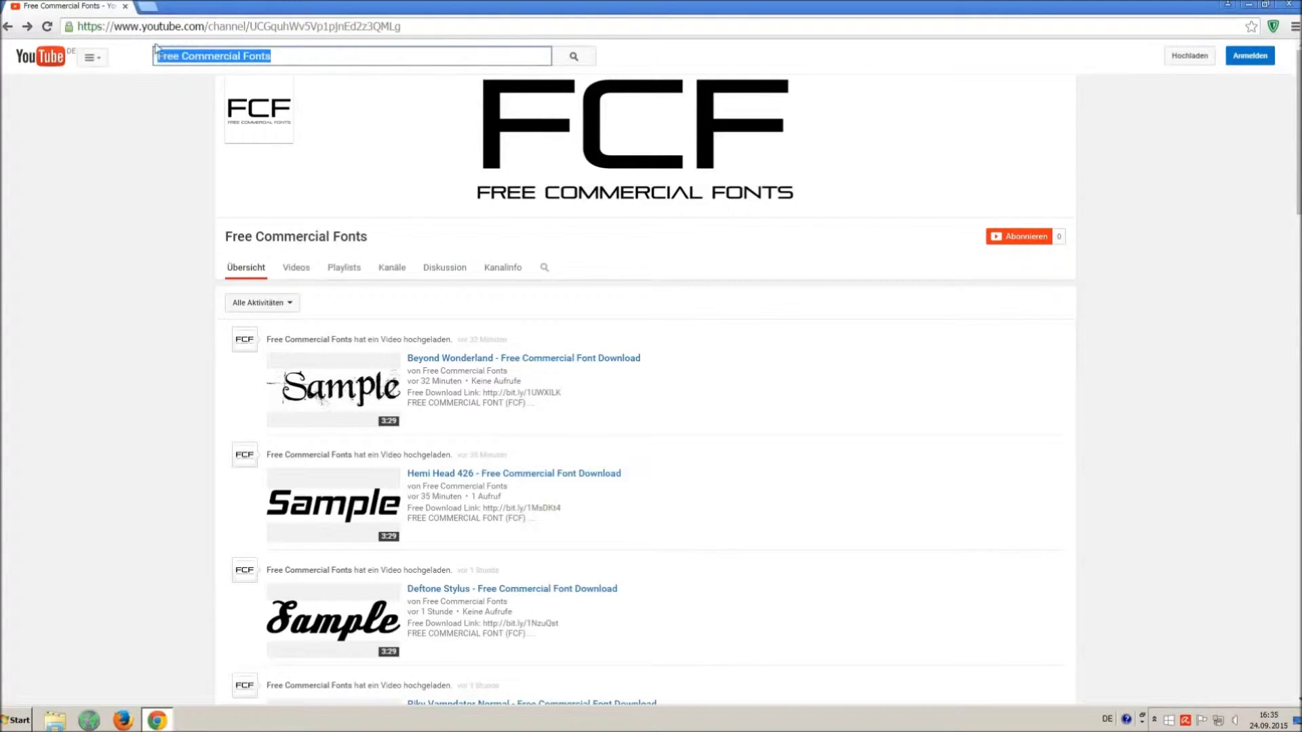
click(330, 57)
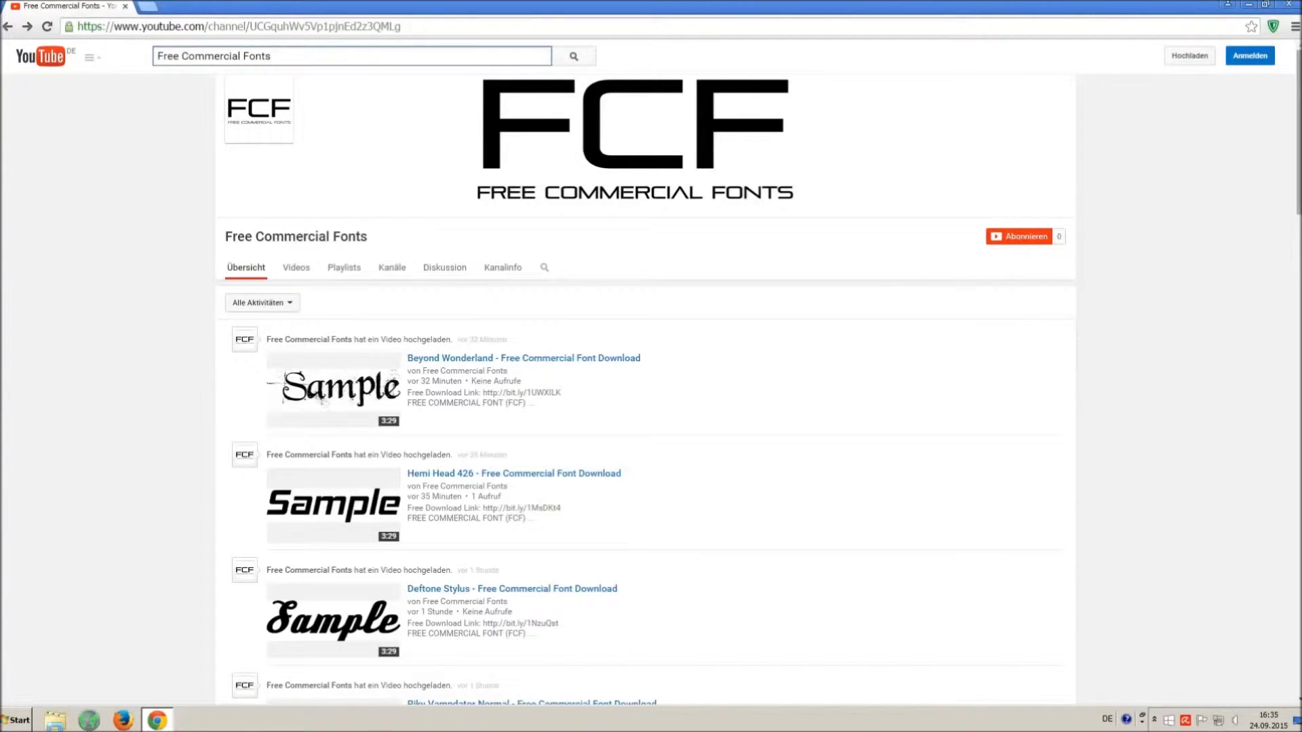
drag(1298, 136, 1298, 164)
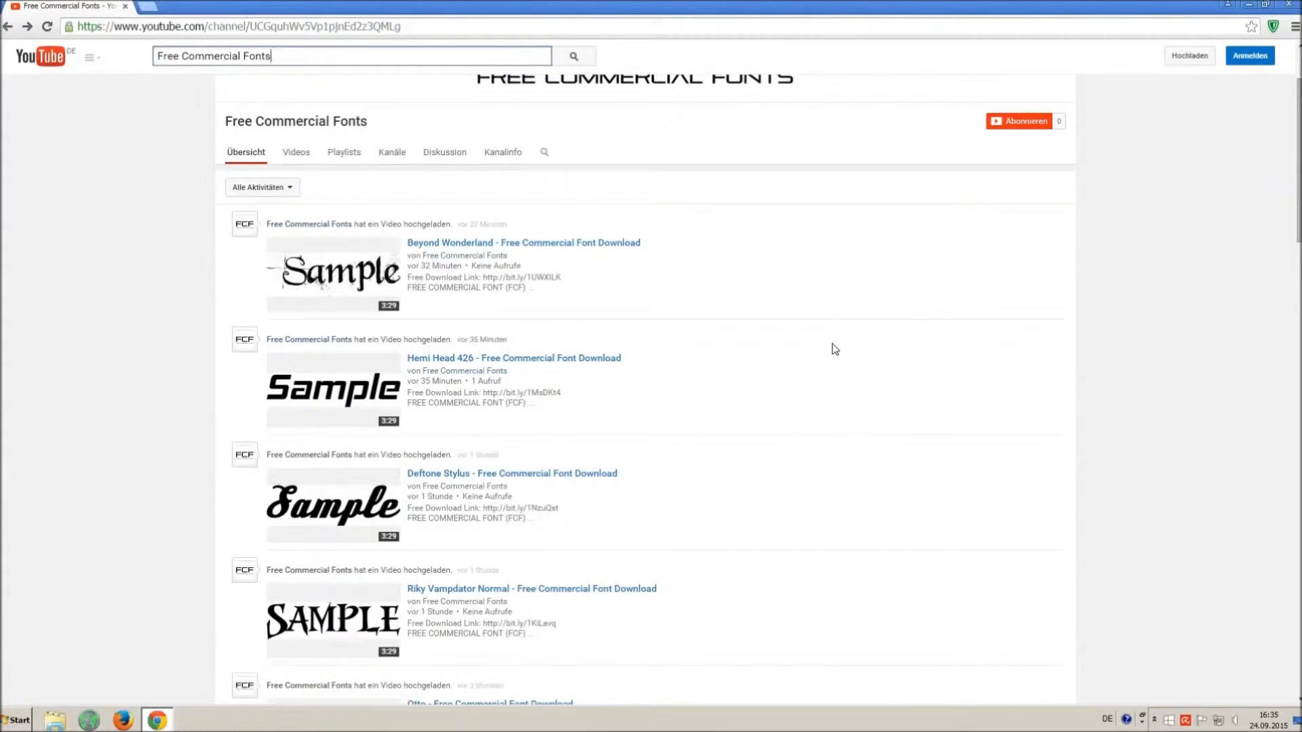
scroll(832, 349, down, 1)
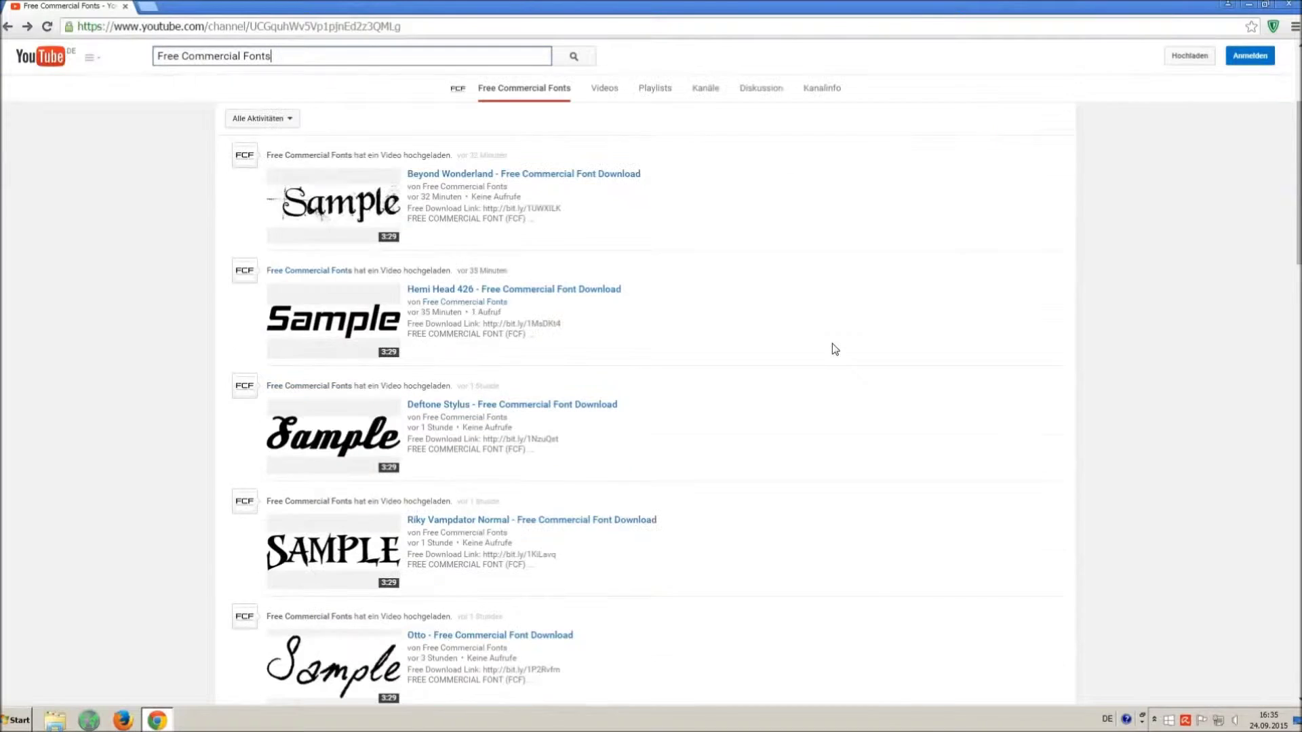
click(451, 521)
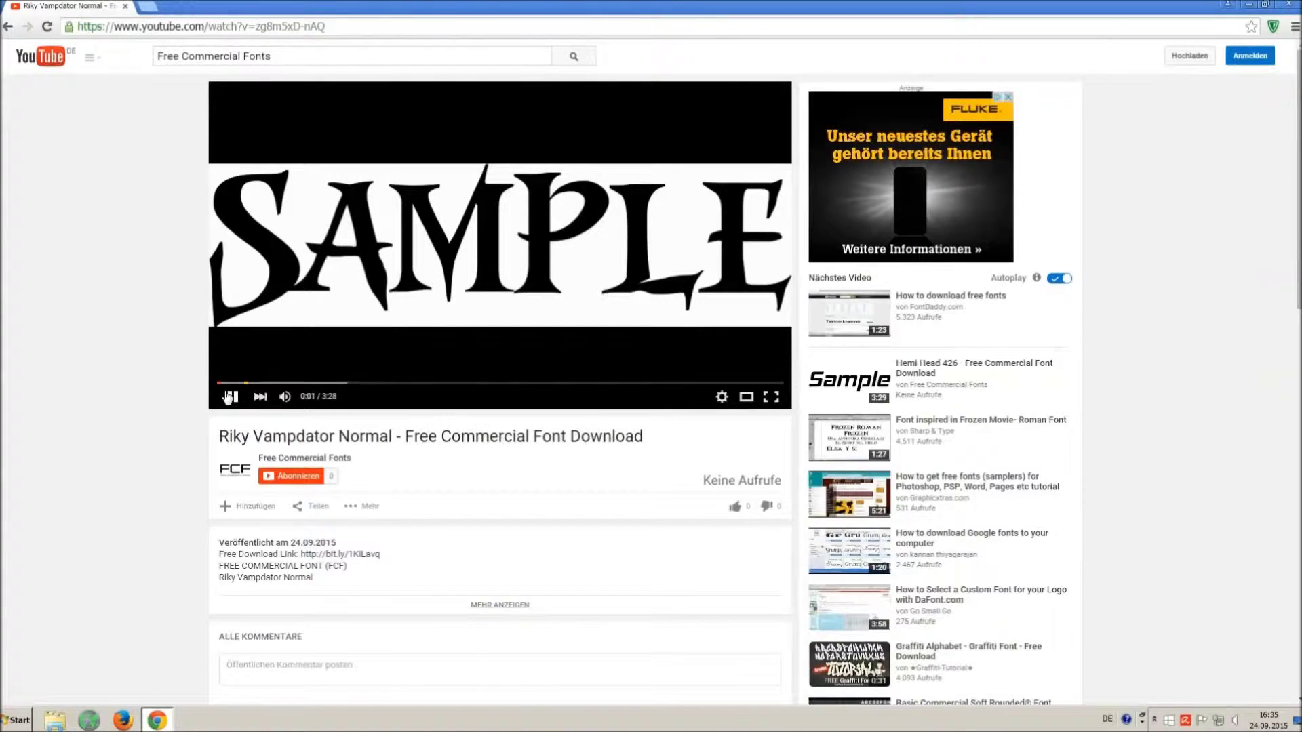
Pause the video, expand its description and highlight the licence note with its link.
click(229, 397)
click(500, 605)
scroll(450, 581, down, 2)
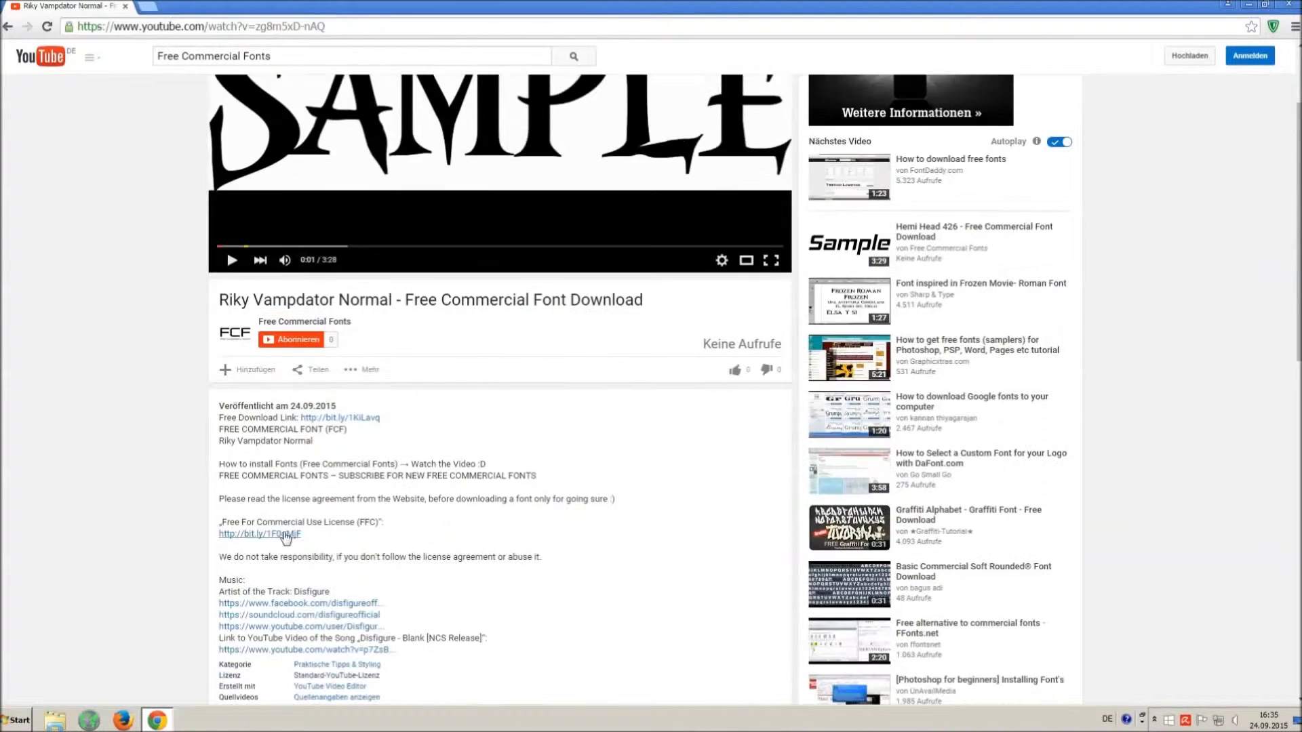
drag(220, 502, 317, 531)
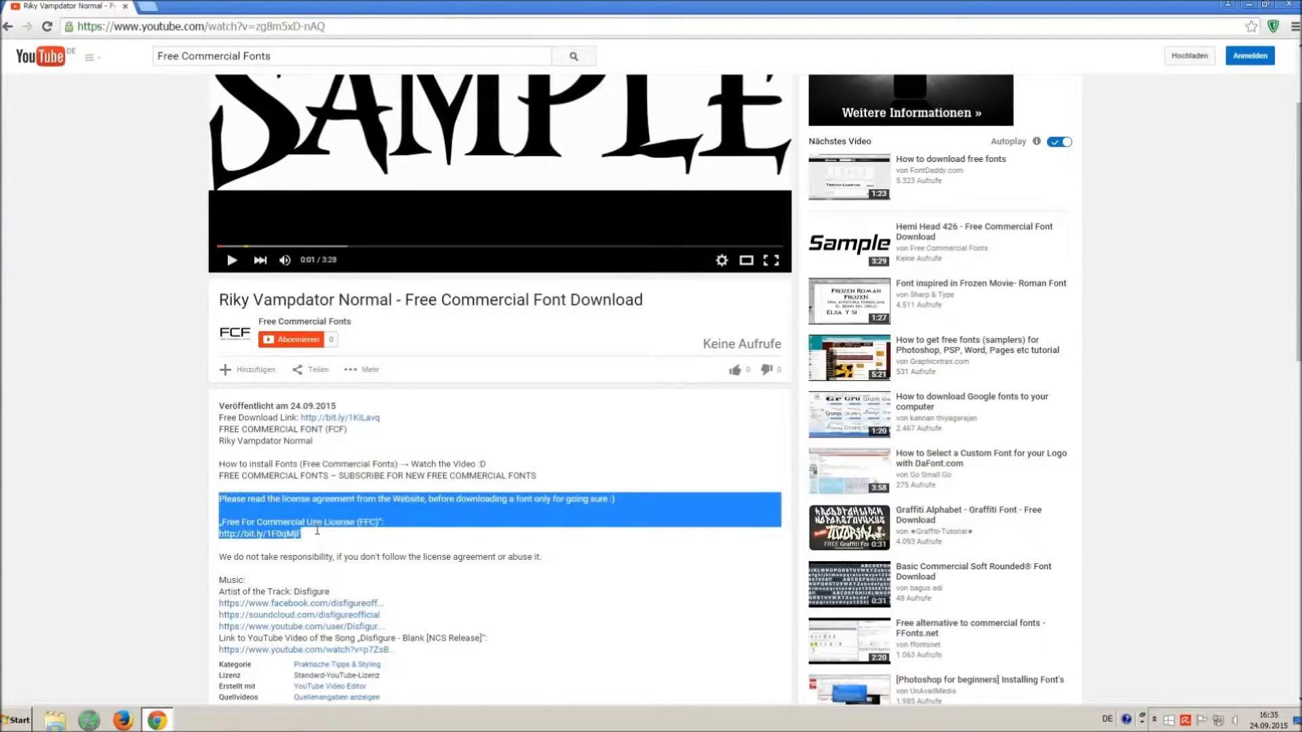
click(376, 549)
Skip the first adf.ly ad page once its countdown finishes.
scroll(376, 549, up, 3)
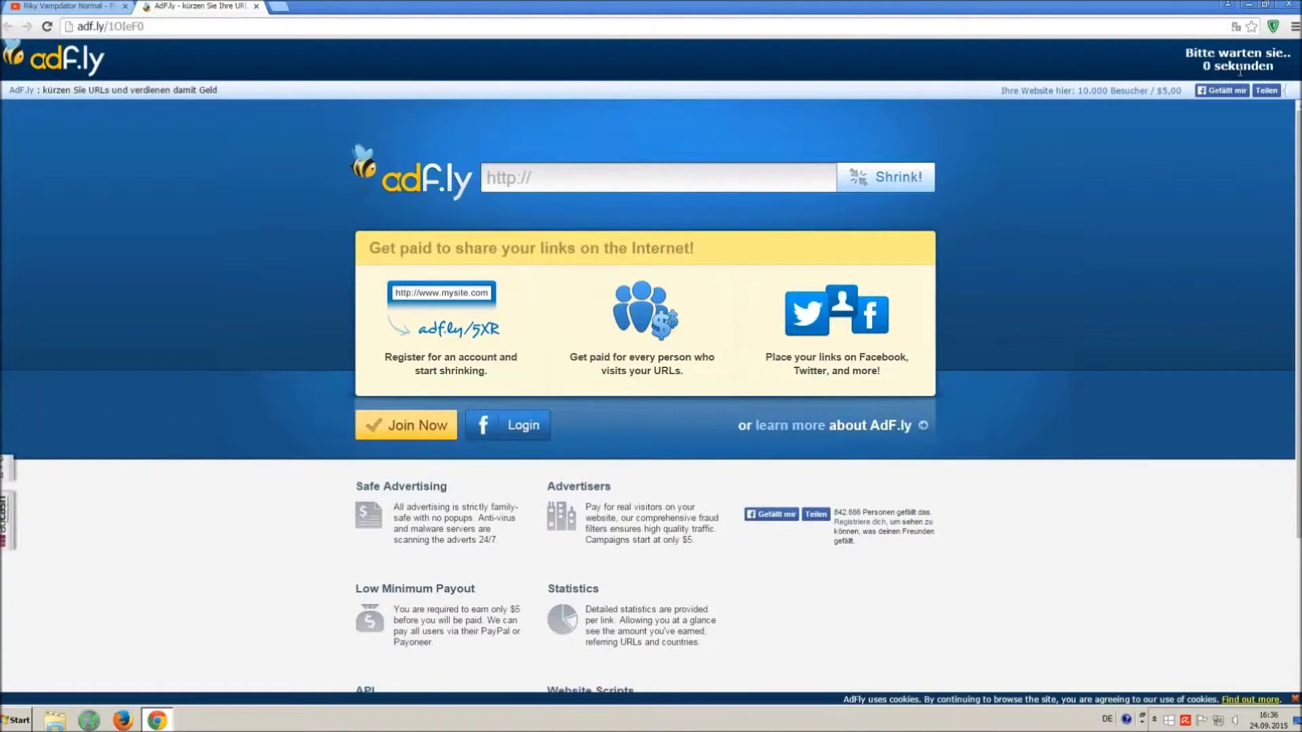
click(1223, 61)
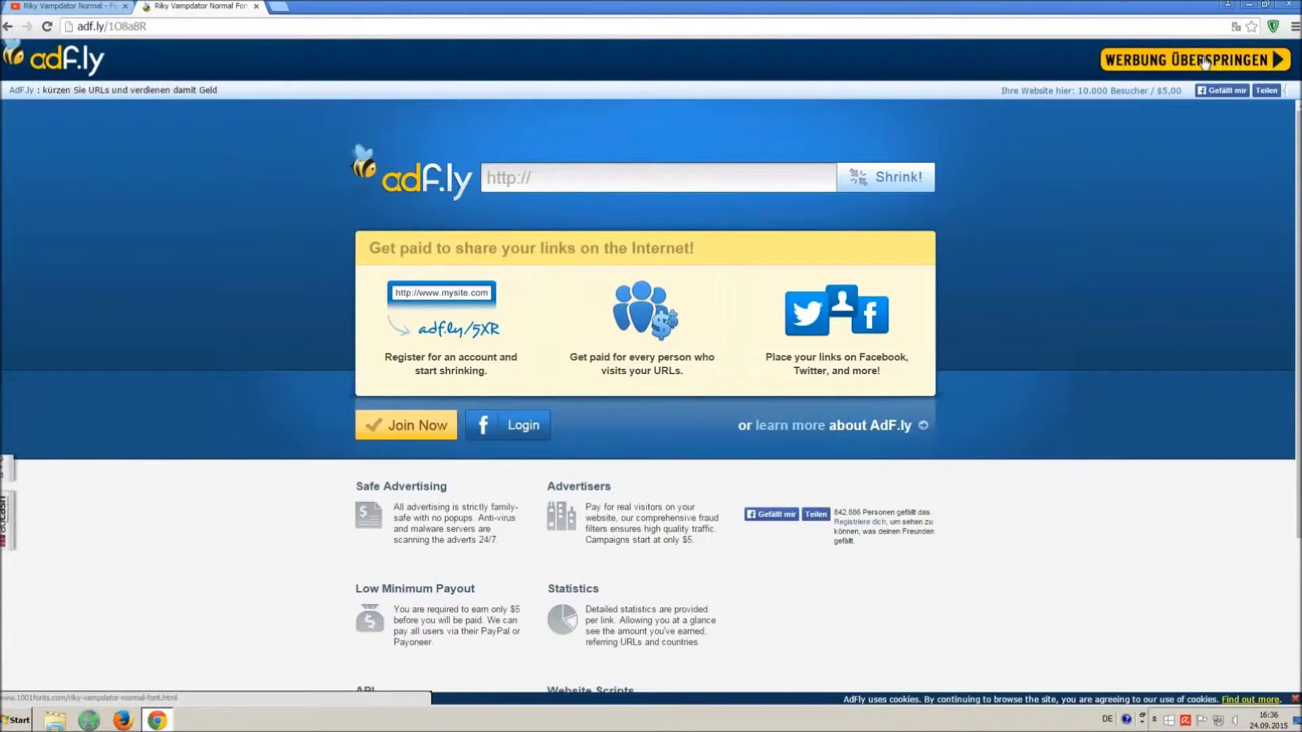
Skip the second ad and download Riky Vampdator Normal Font from 1001fonts as TTF.
click(1203, 61)
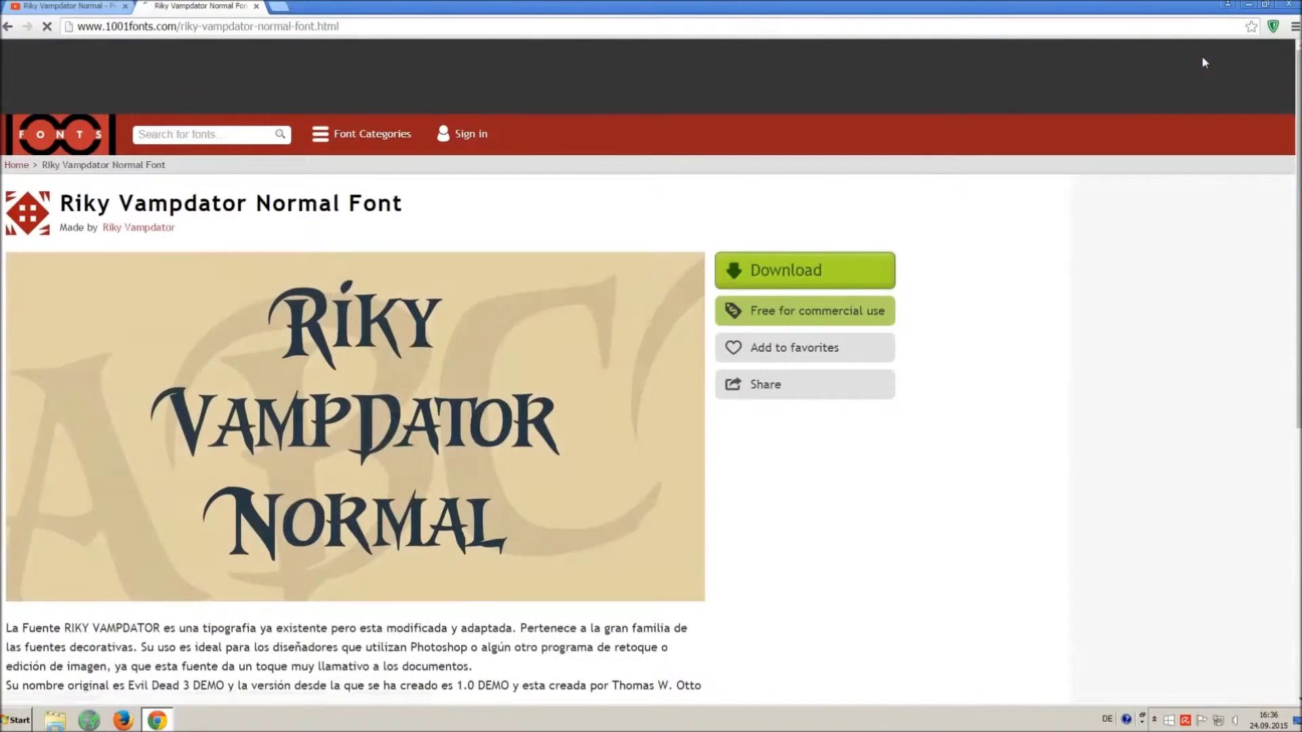
drag(60, 204, 472, 207)
click(490, 214)
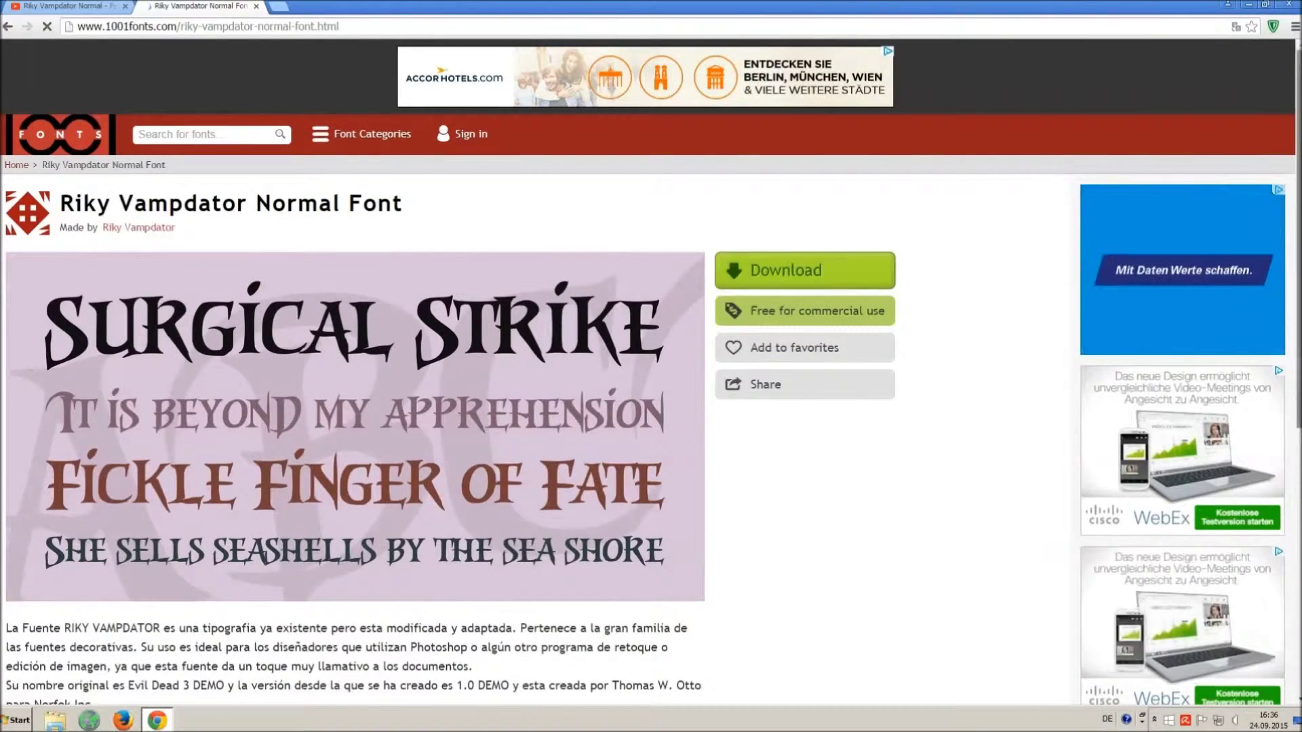
scroll(766, 283, down, 3)
scroll(651, 369, down, 4)
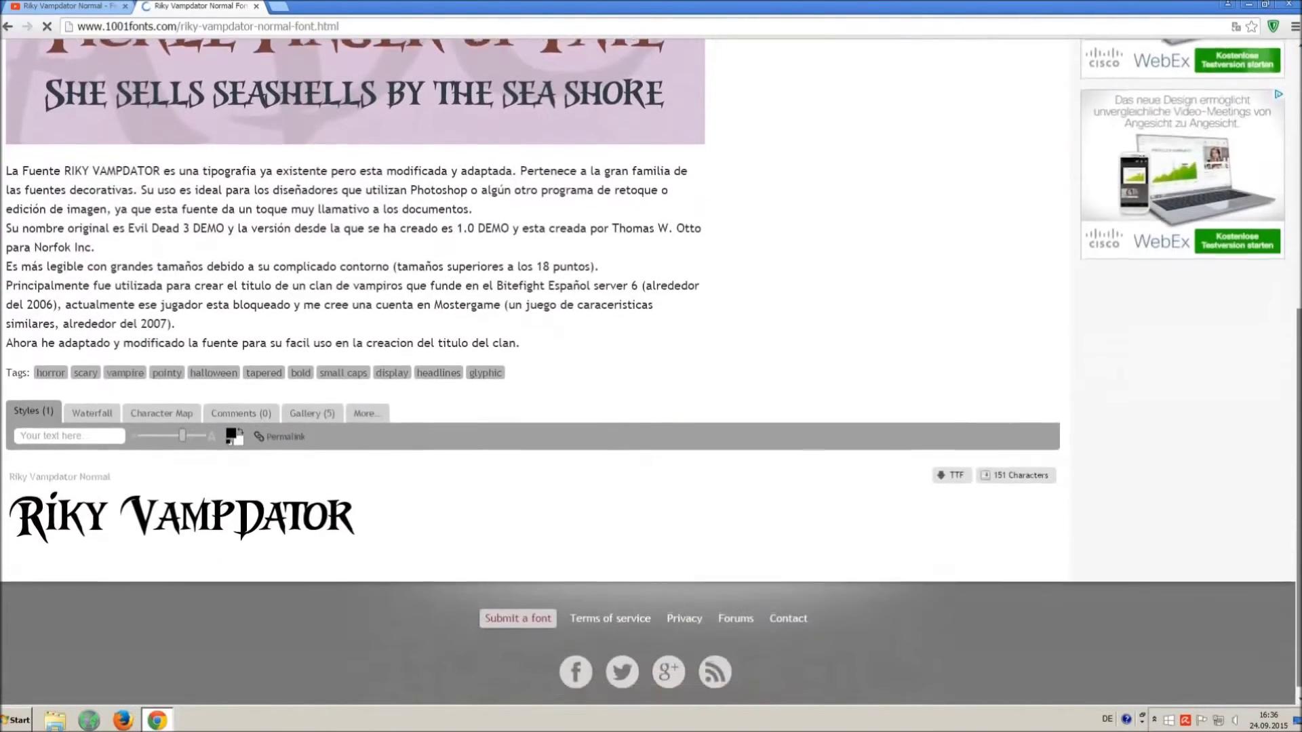
click(952, 472)
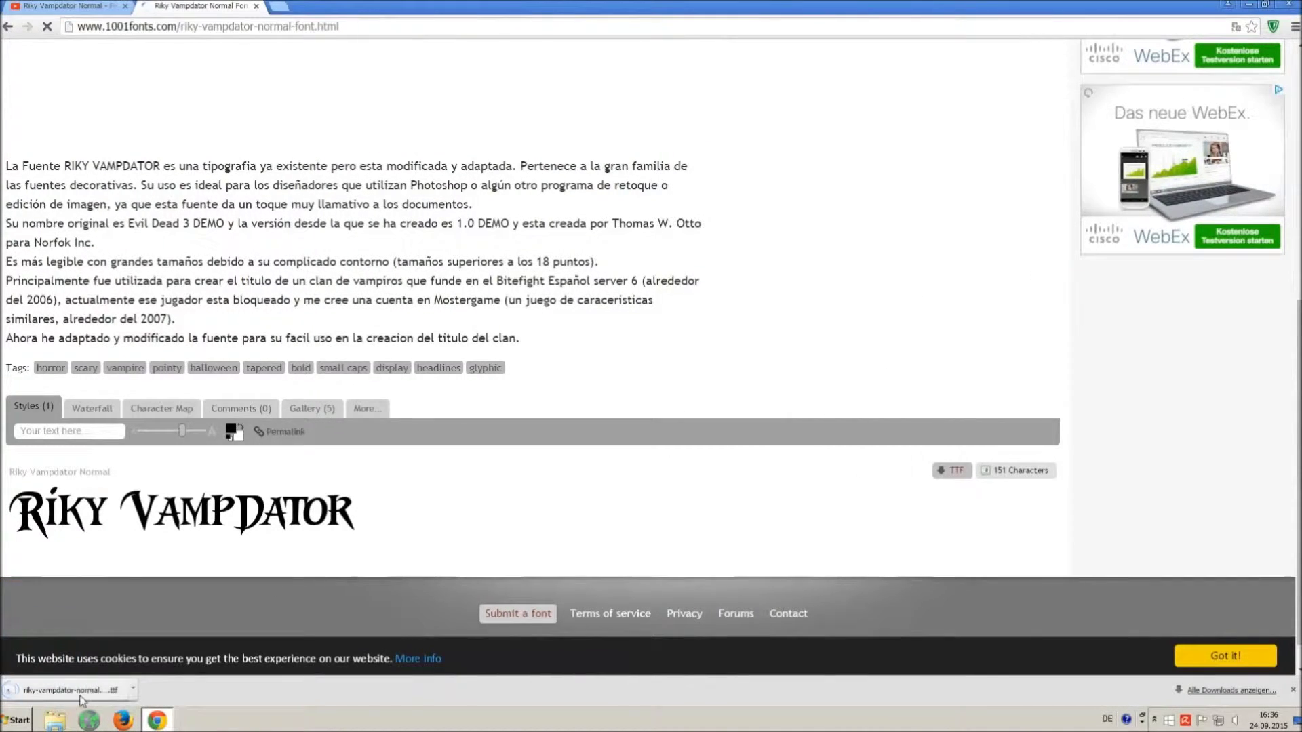
Search the Control Panel for 'font' and open the Schriftarten folder of installed fonts.
click(10, 722)
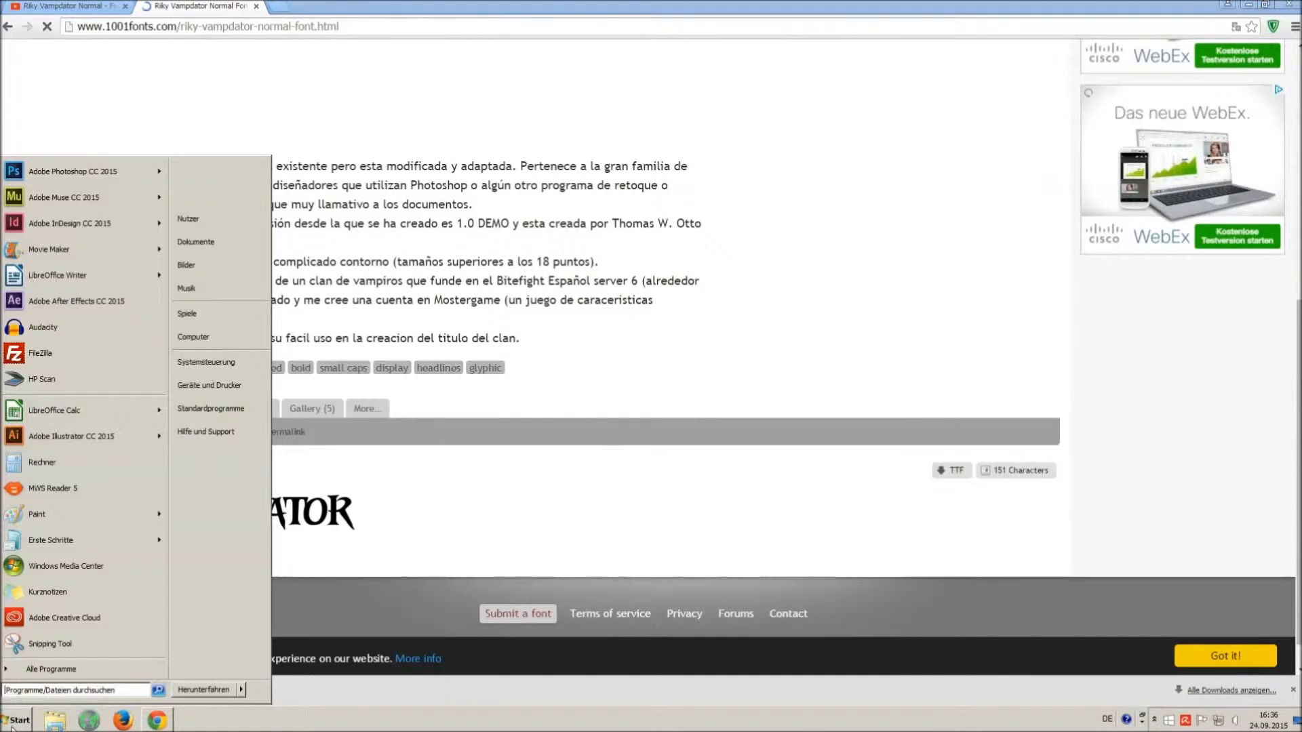
click(205, 362)
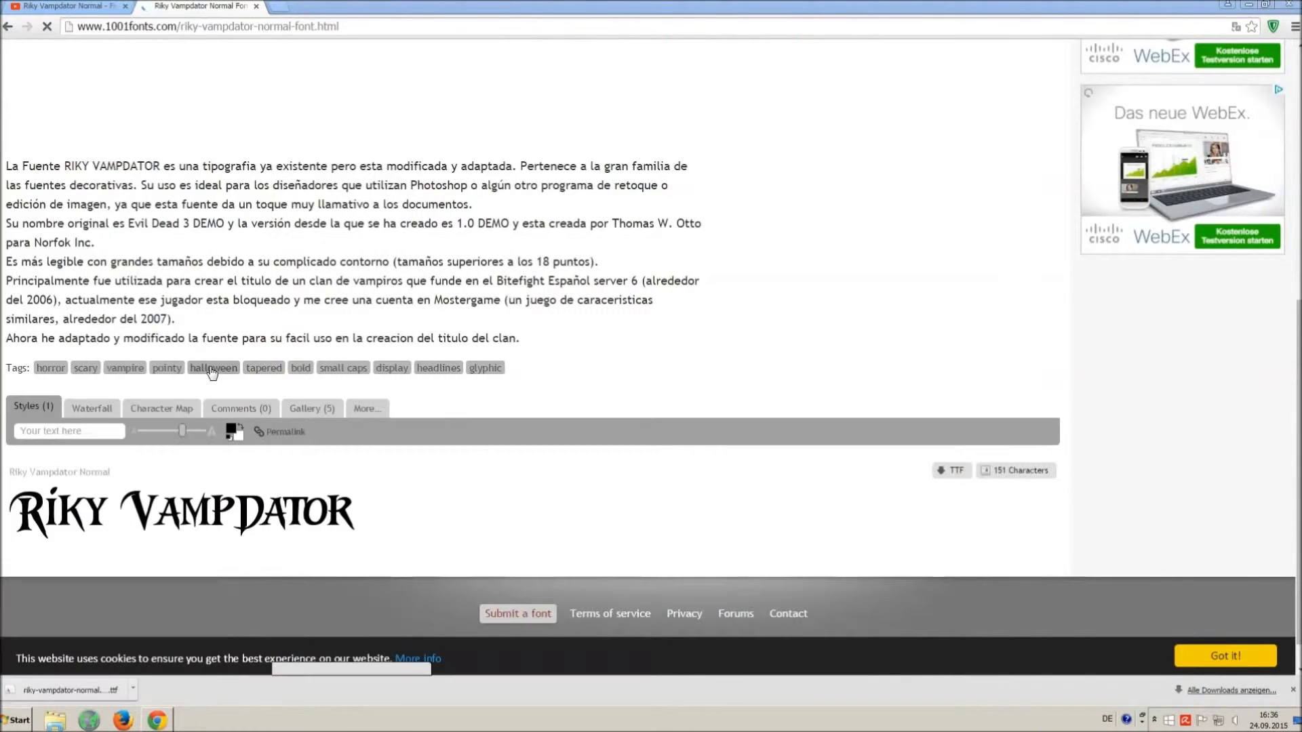
click(1051, 182)
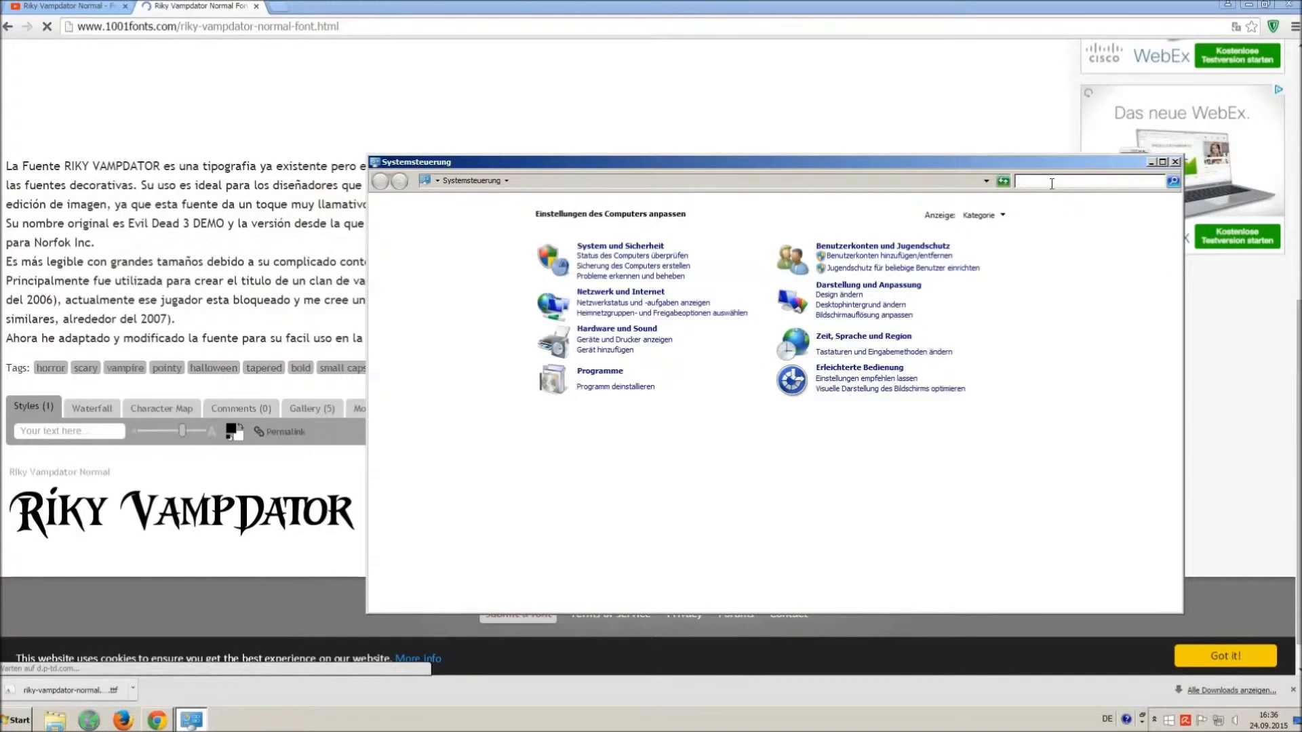
text(font)
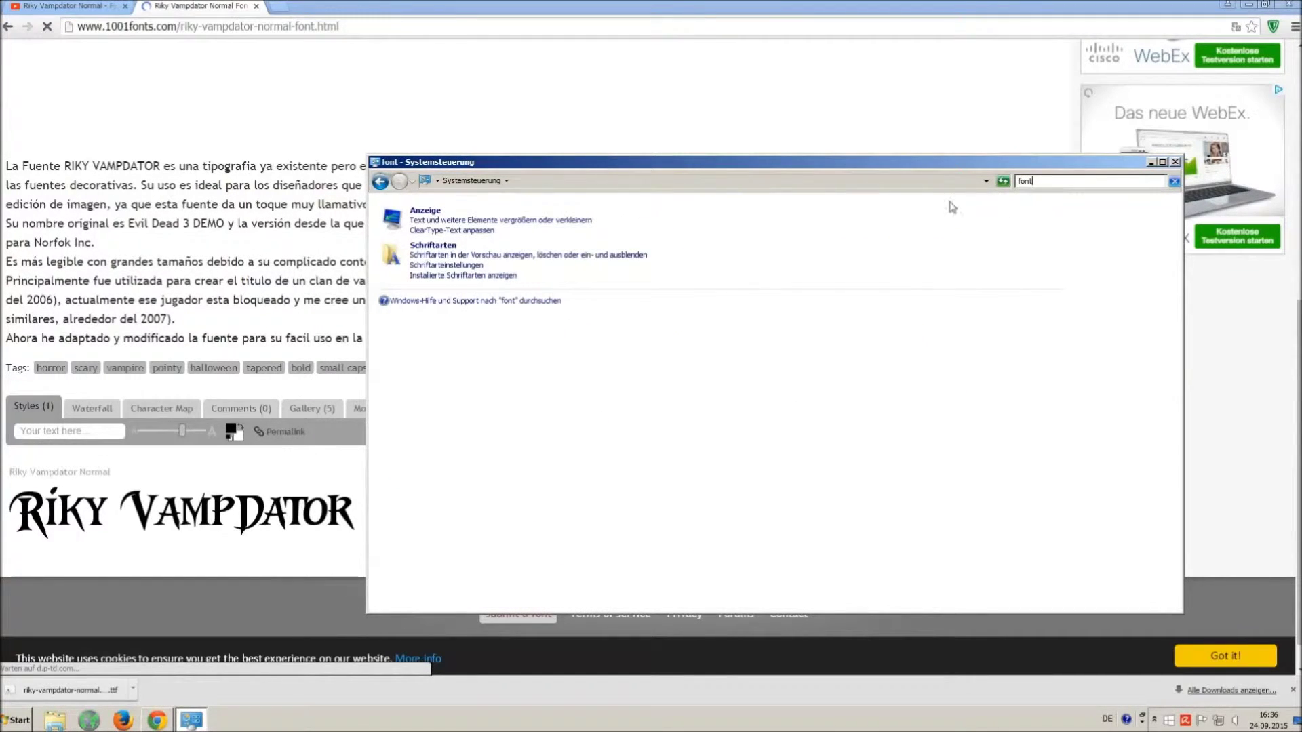
click(441, 247)
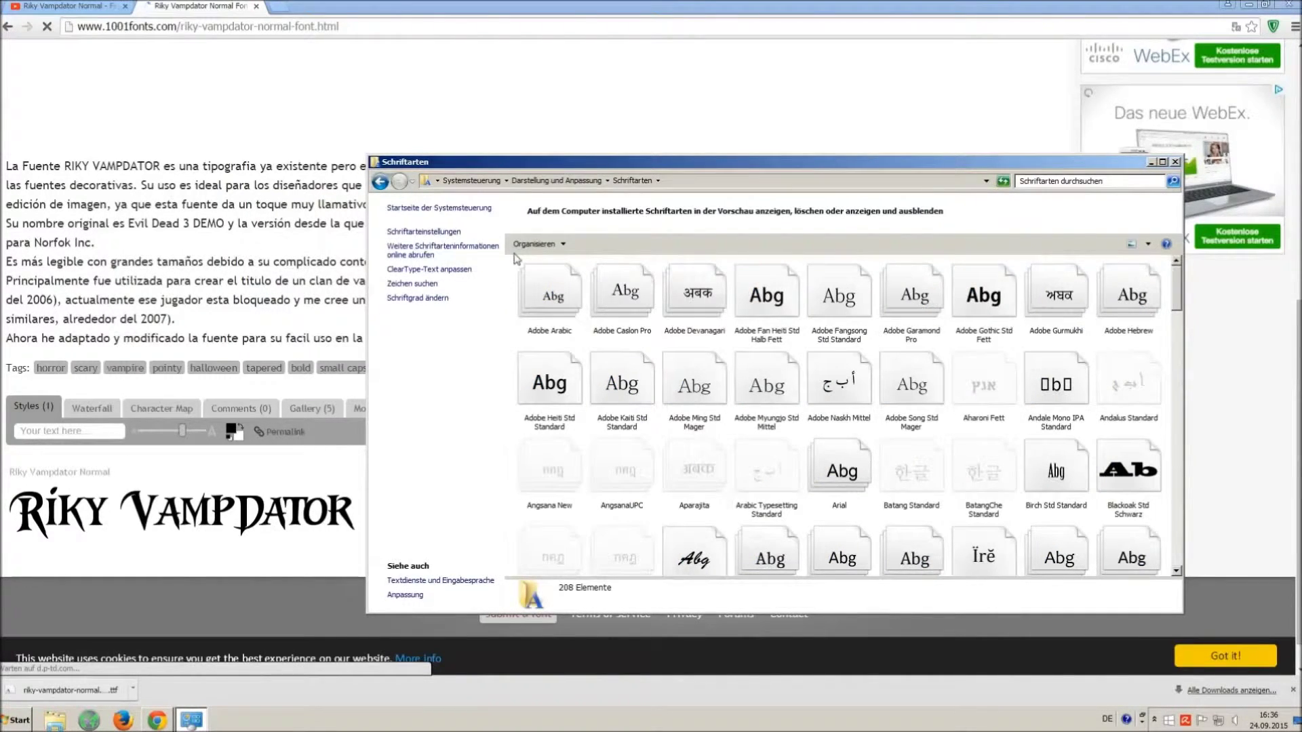
drag(520, 260, 636, 203)
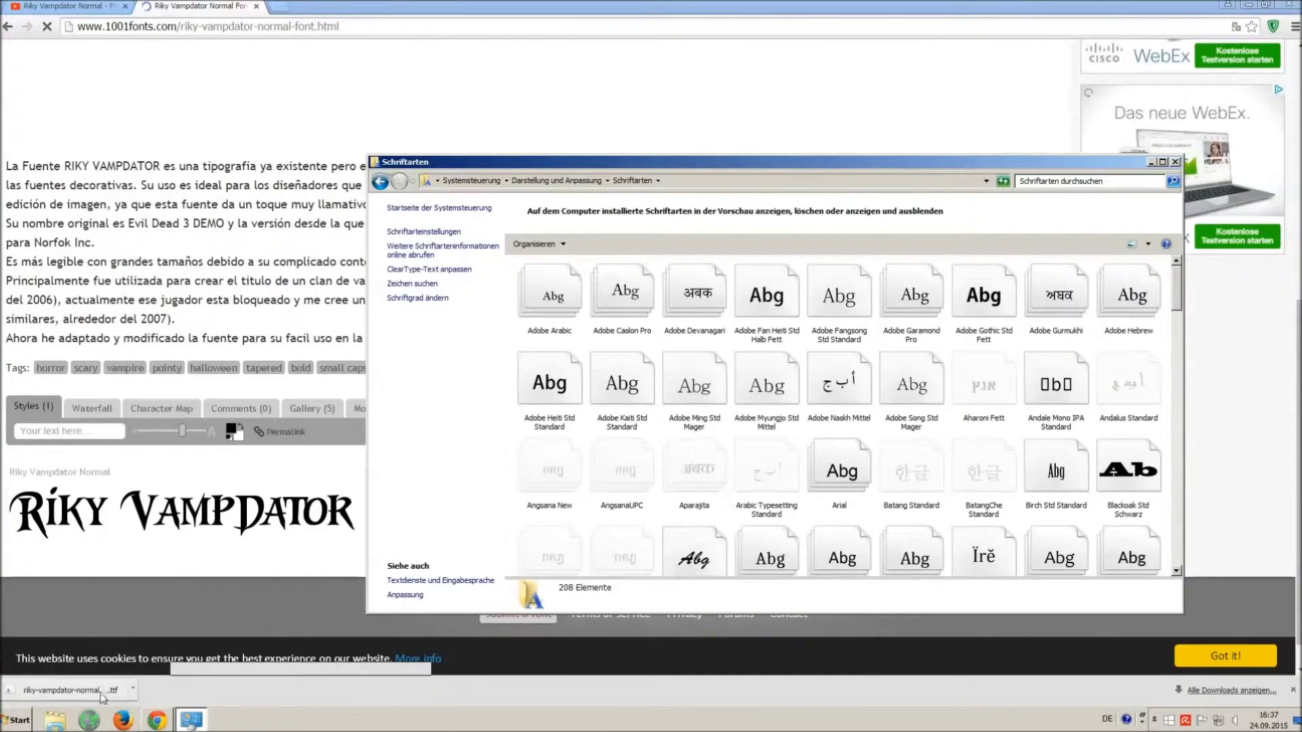
click(19, 720)
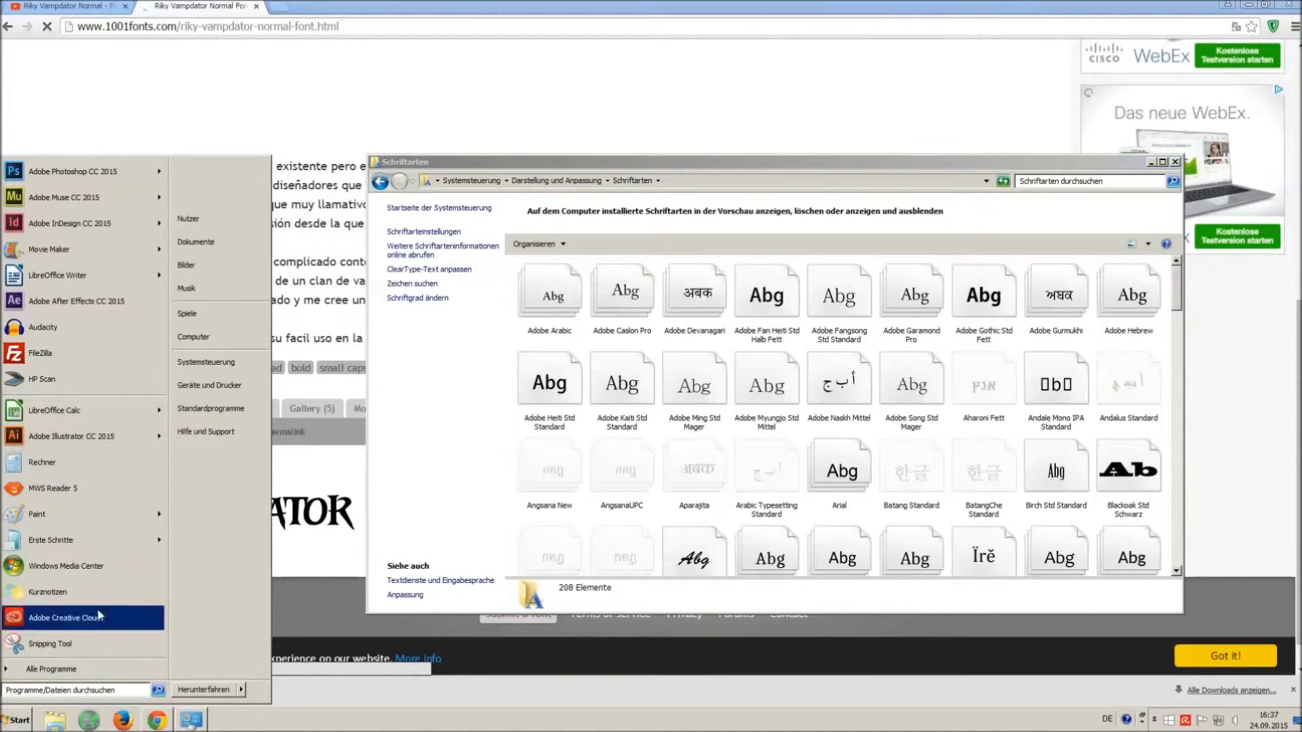
Drag the downloaded font file from the Downloads folder into the Fonts folder to install it.
click(238, 337)
click(186, 360)
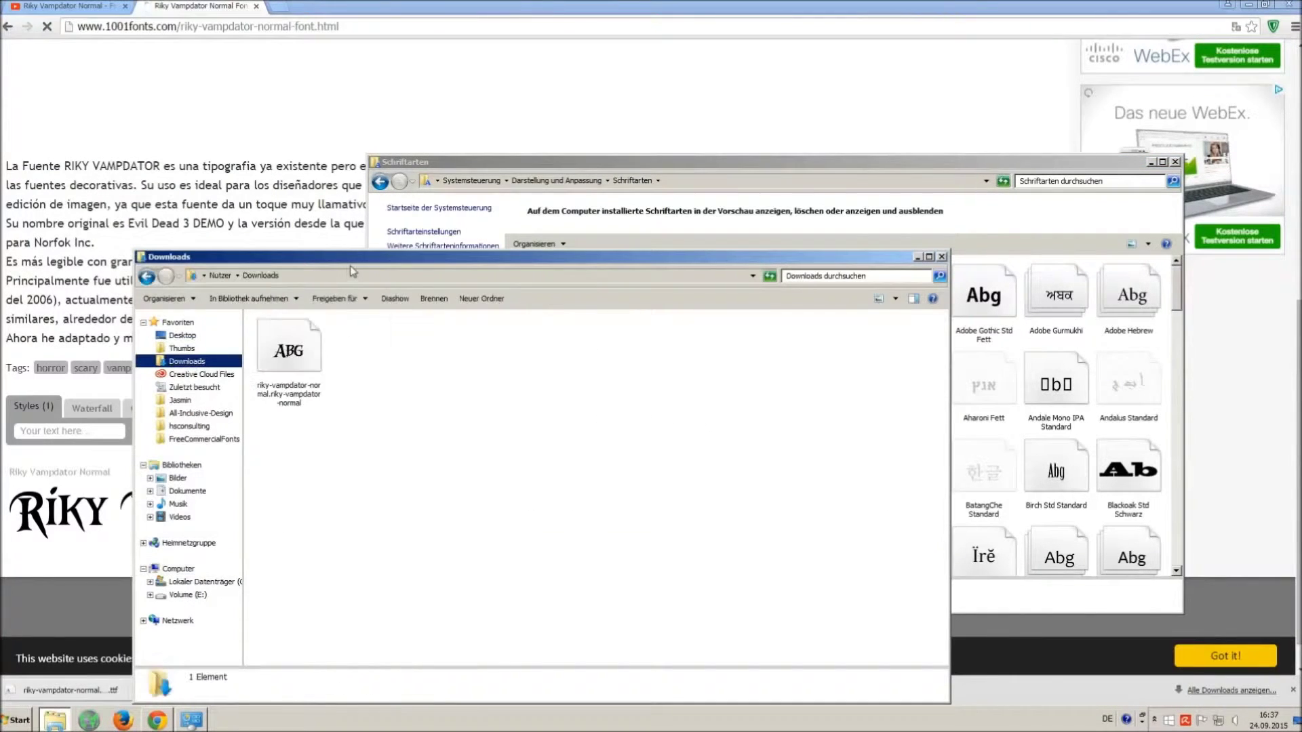
drag(351, 272, 328, 461)
drag(291, 546, 663, 354)
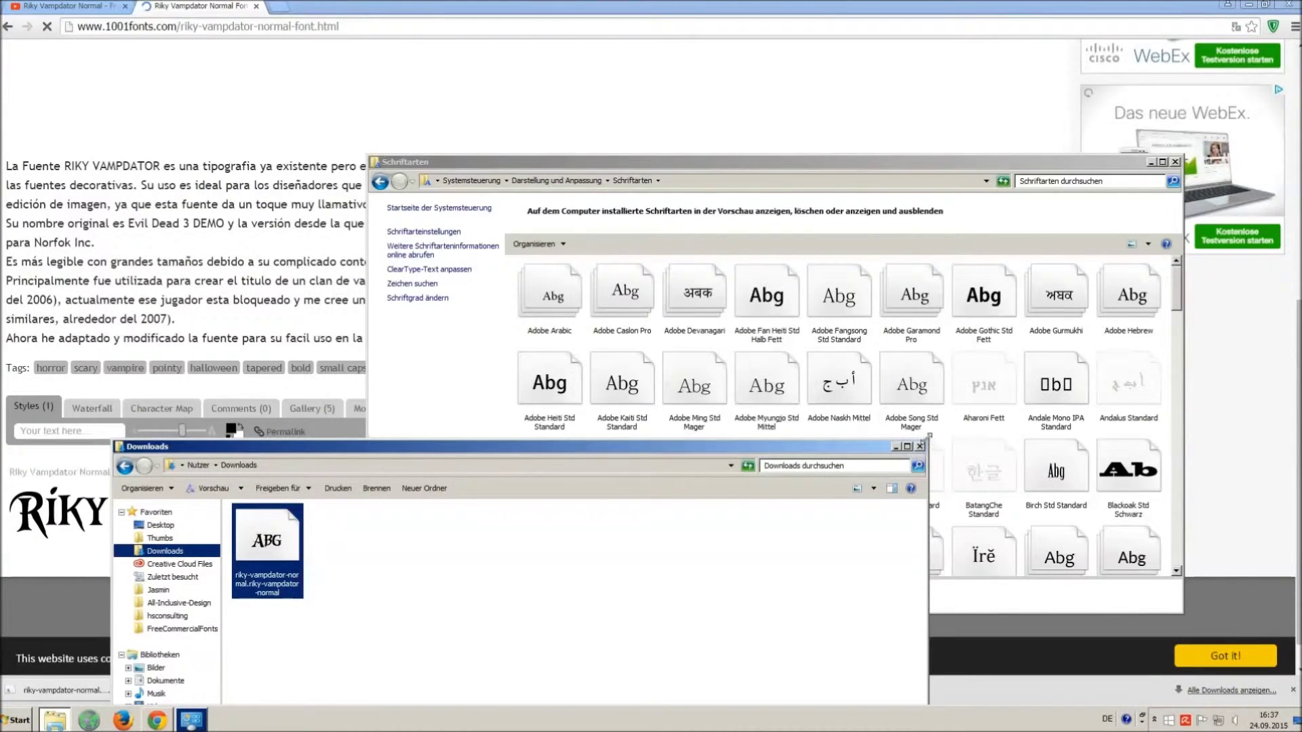
Close the Downloads and Fonts windows and the 1001fonts tab, then minimize Chrome.
click(920, 446)
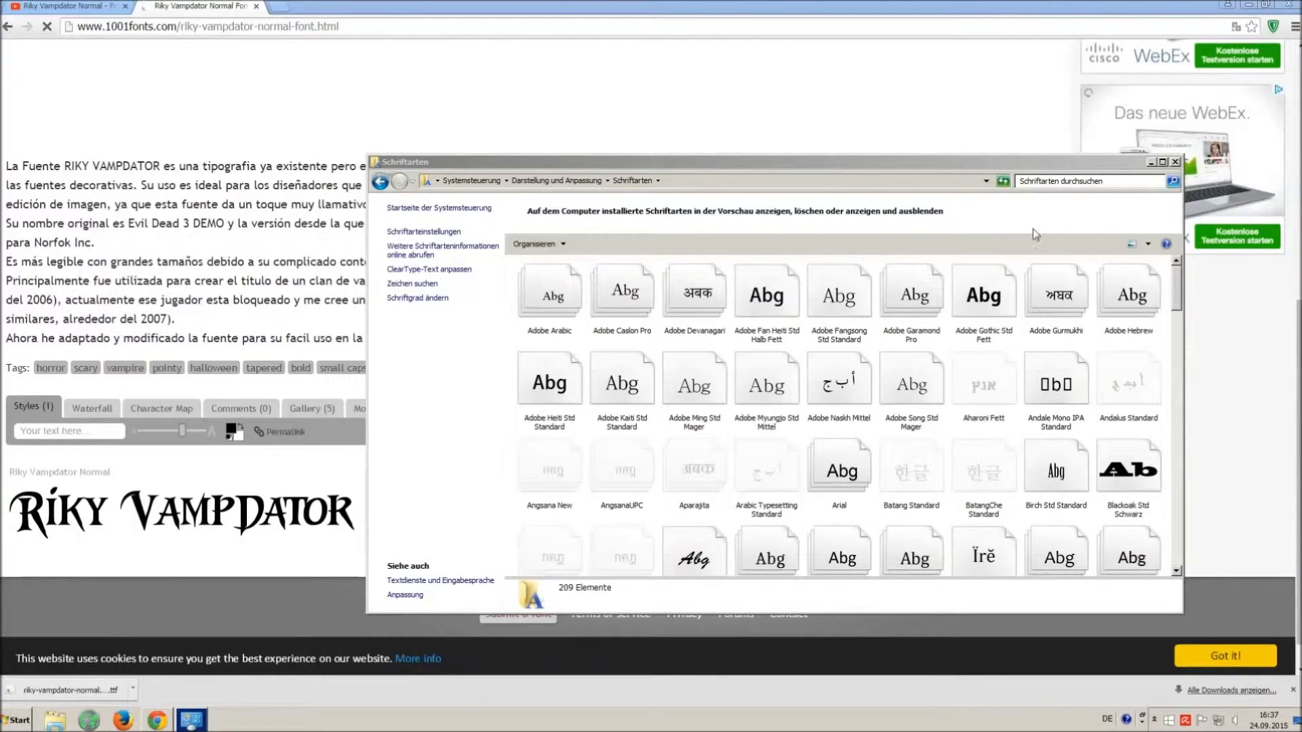
click(1176, 162)
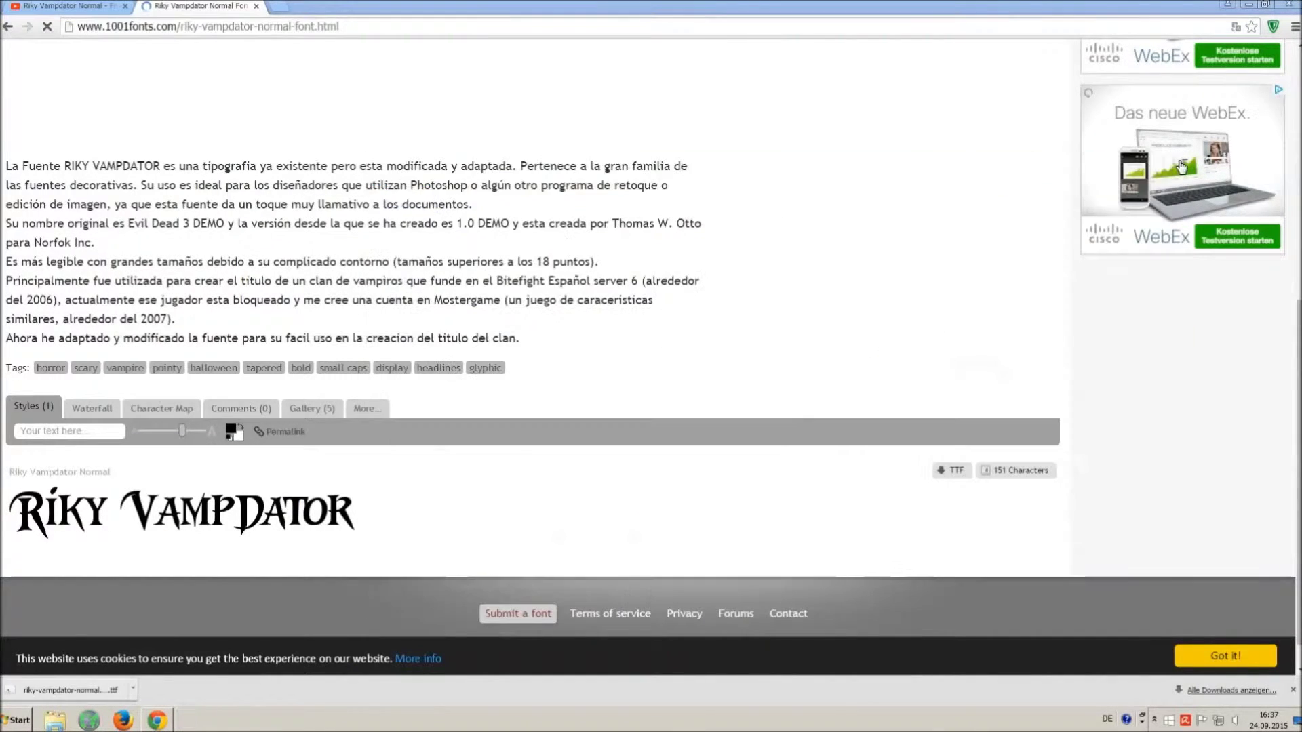
click(255, 6)
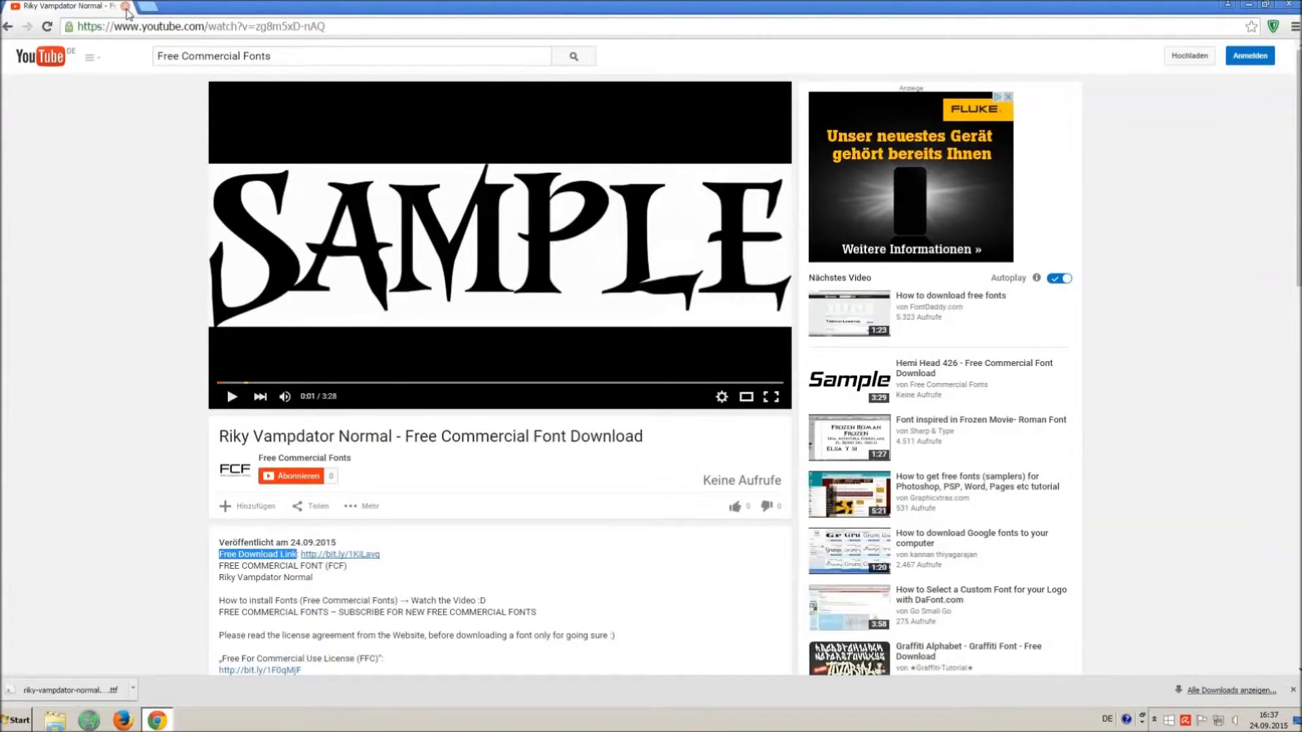
click(1248, 5)
Start a new Writer document, type 'O MG THIS VOICE IS SO ANNOYING !!!' and select it all.
double_click(29, 158)
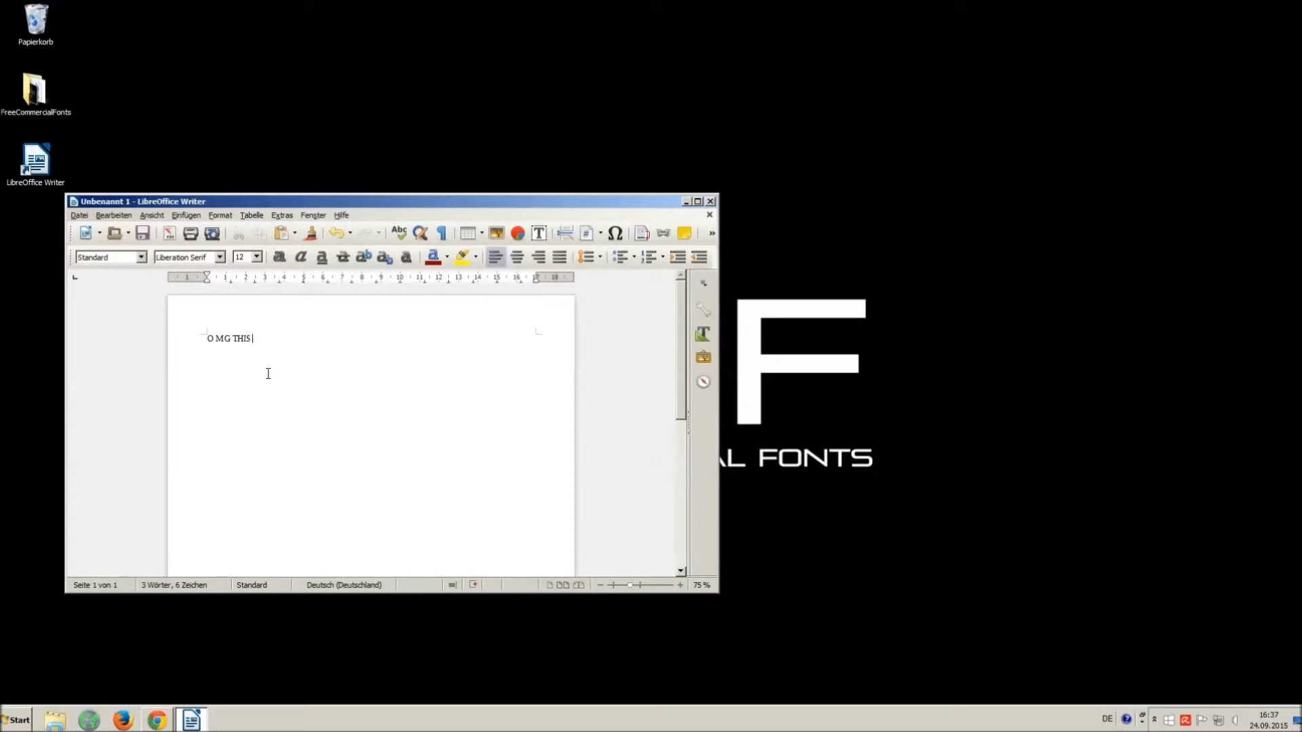
text(CE IS SO ANNOYING)
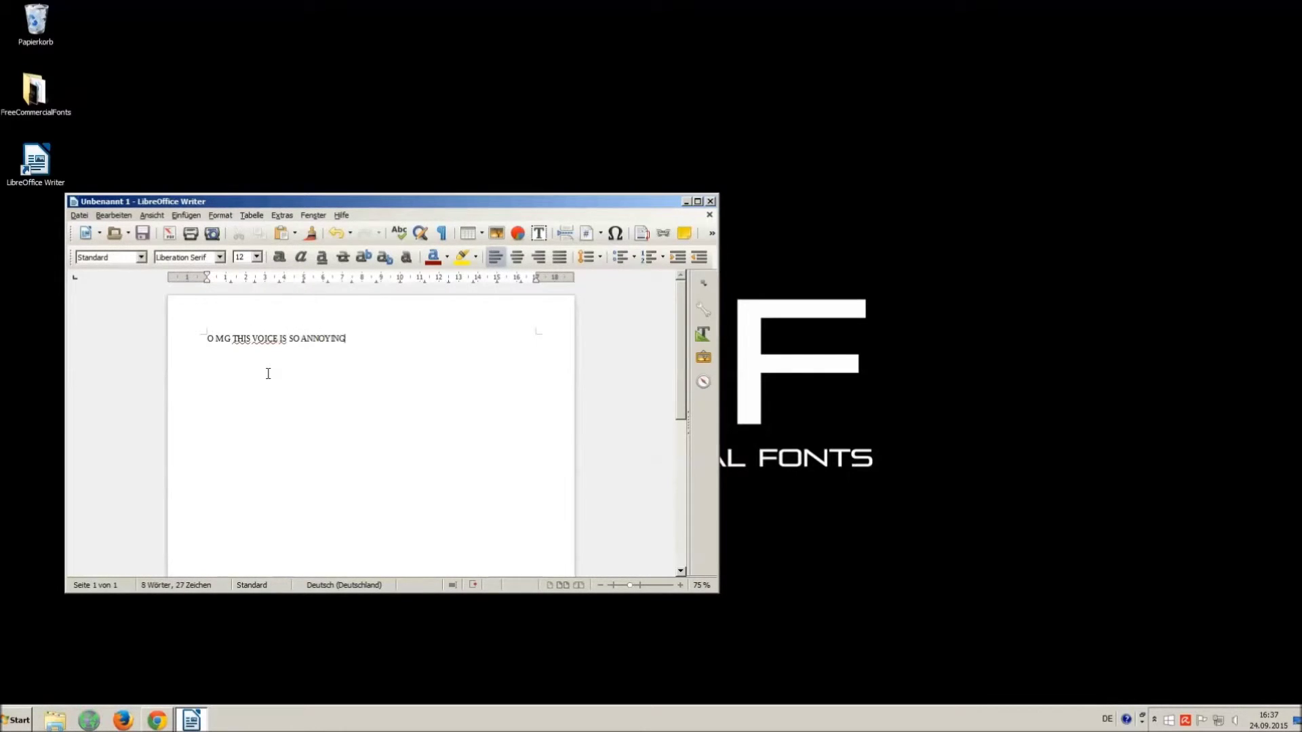
text(!! :)
key(ctrl+a)
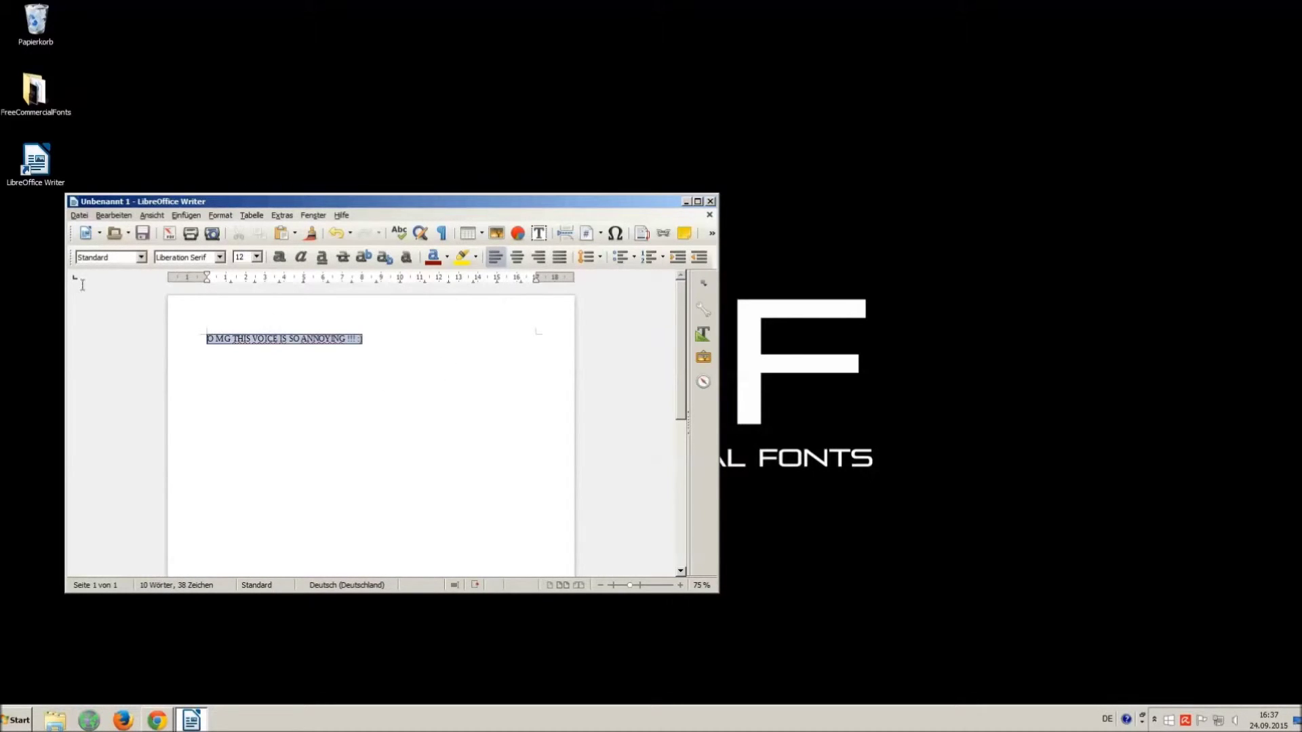
Replace the font name box entry with 'Vamp' to look for the new font.
double_click(182, 258)
key(shift+End)
text(Va)
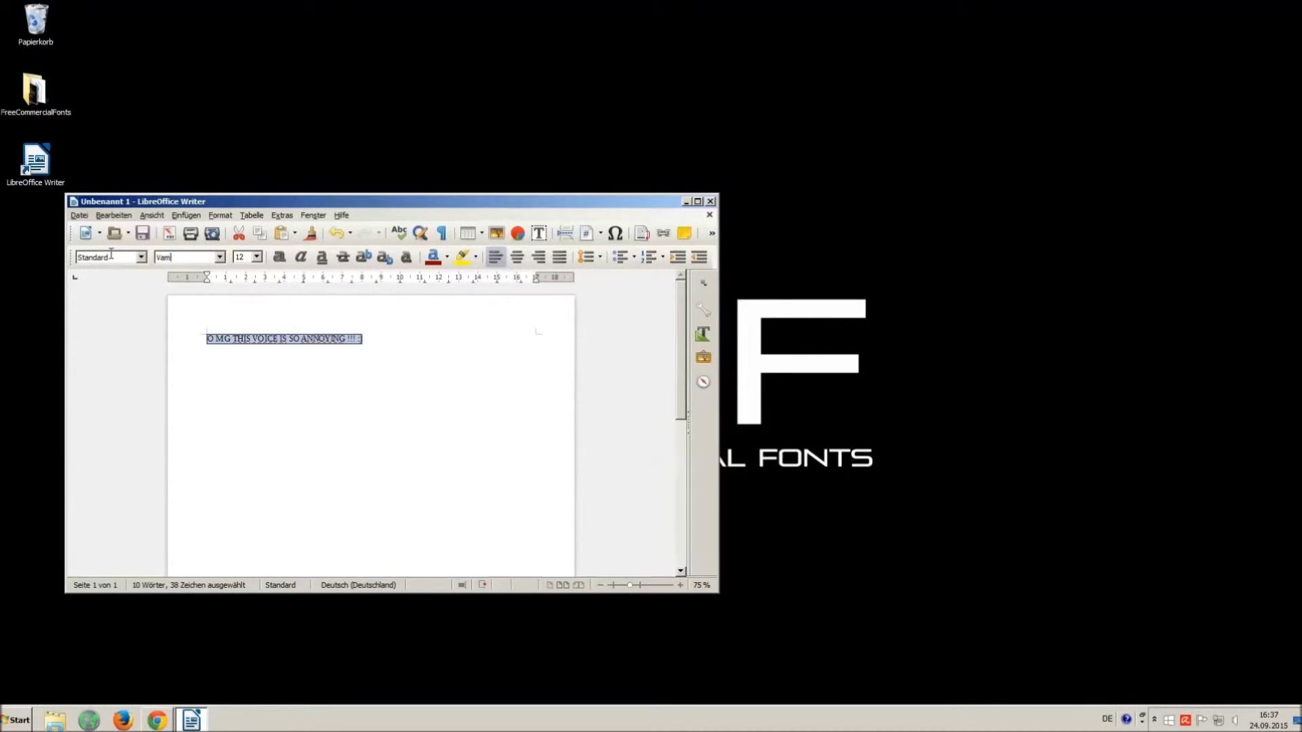
text(mp)
key(BackSpace)
key(BackSpace)
key(BackSpace)
key(BackSpace)
key(BackSpace)
Set the line's font to Riky Vampdator Normal at size 16.
click(219, 259)
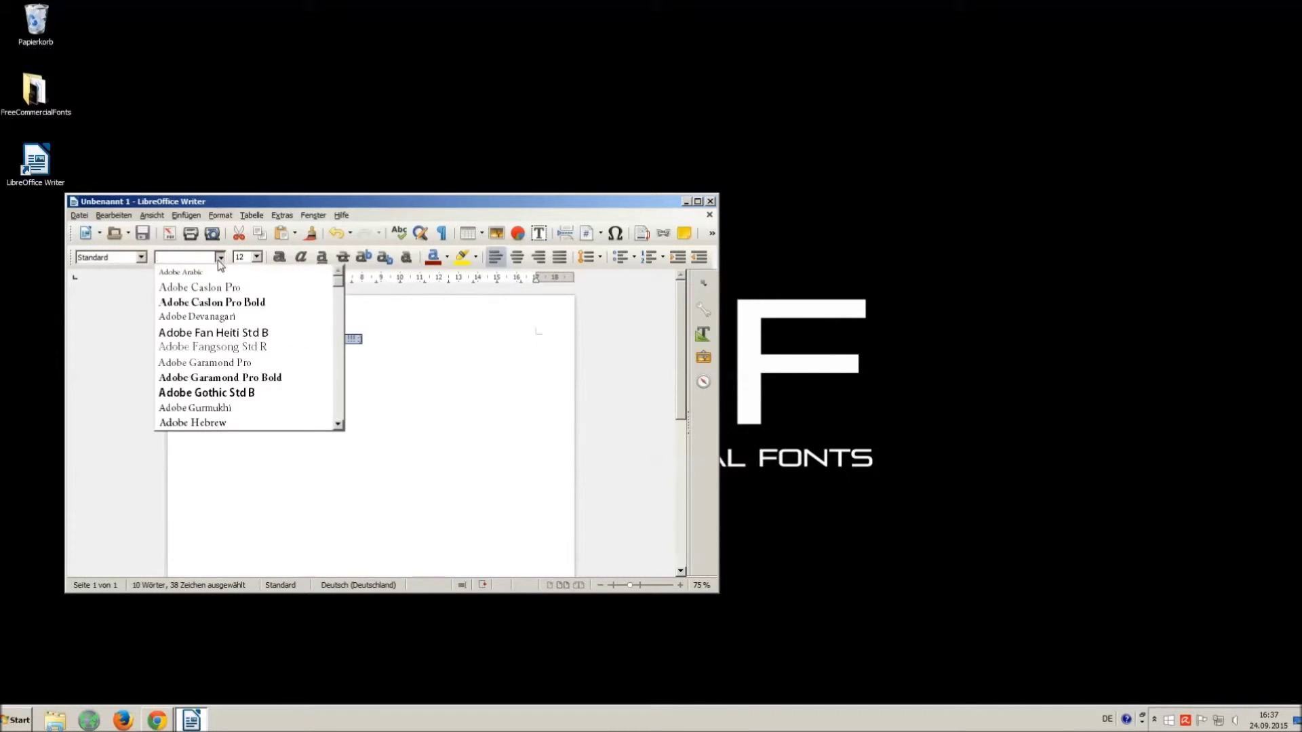
drag(339, 288, 350, 397)
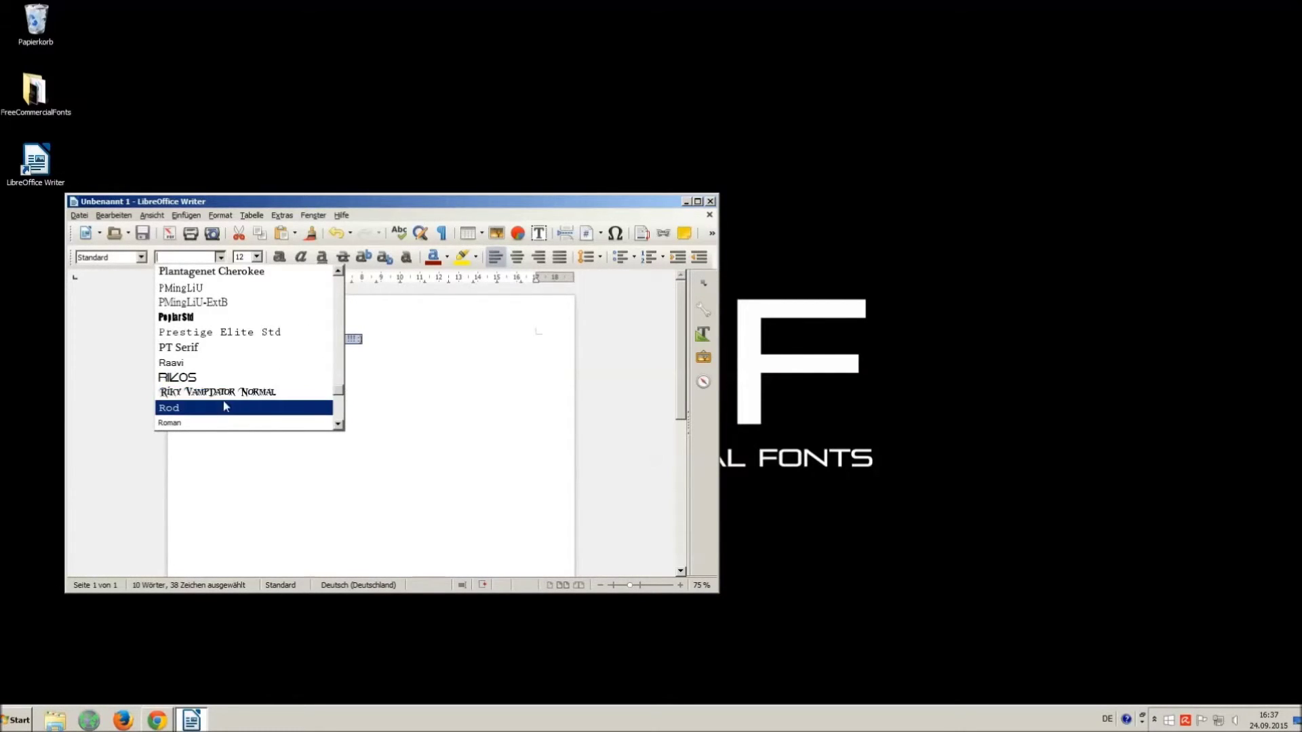
click(196, 393)
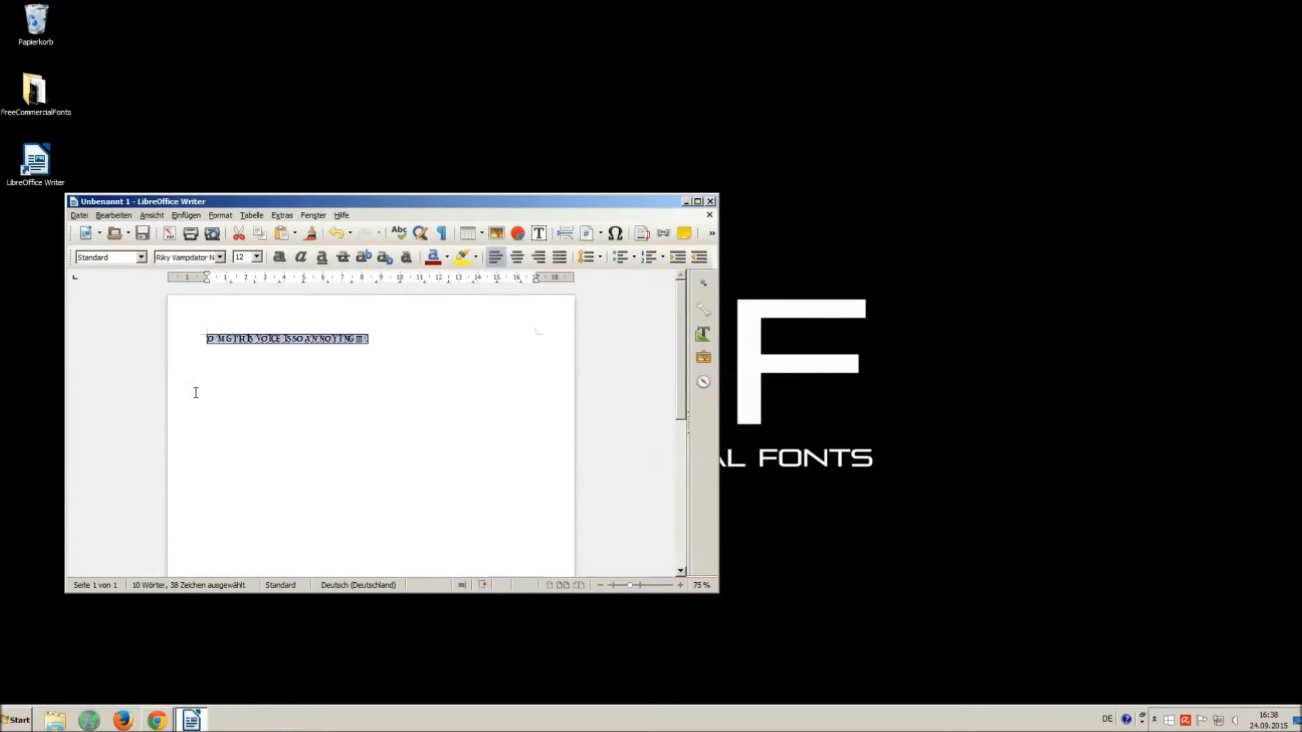
click(257, 257)
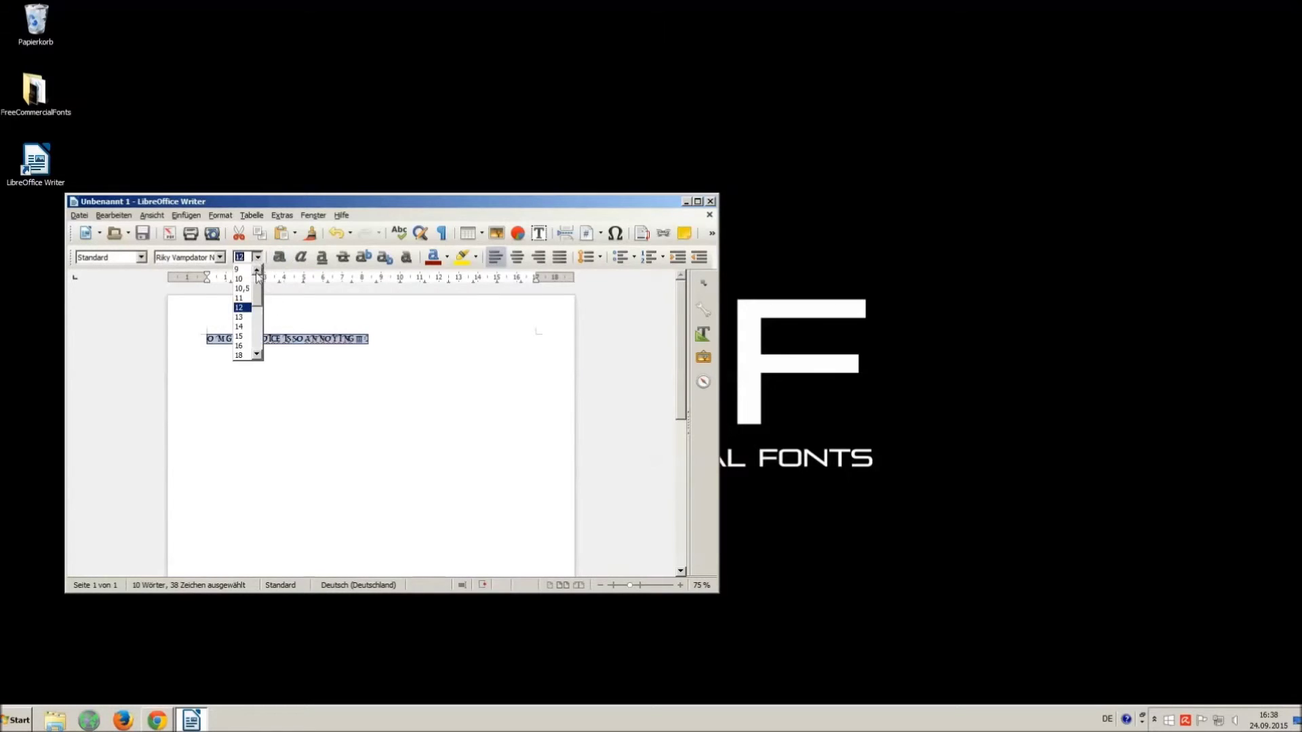
click(246, 351)
click(409, 375)
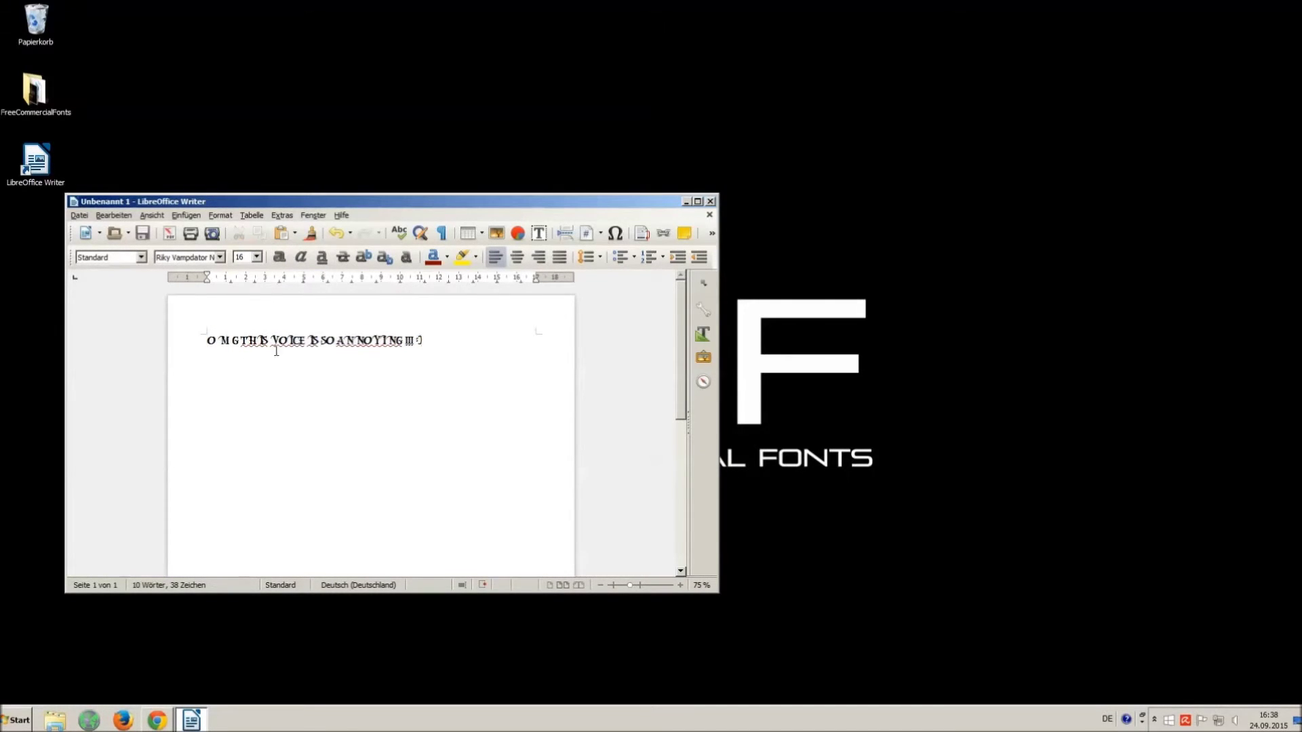
Add extra spaces between the words of the line, then reselect the whole line.
click(242, 340)
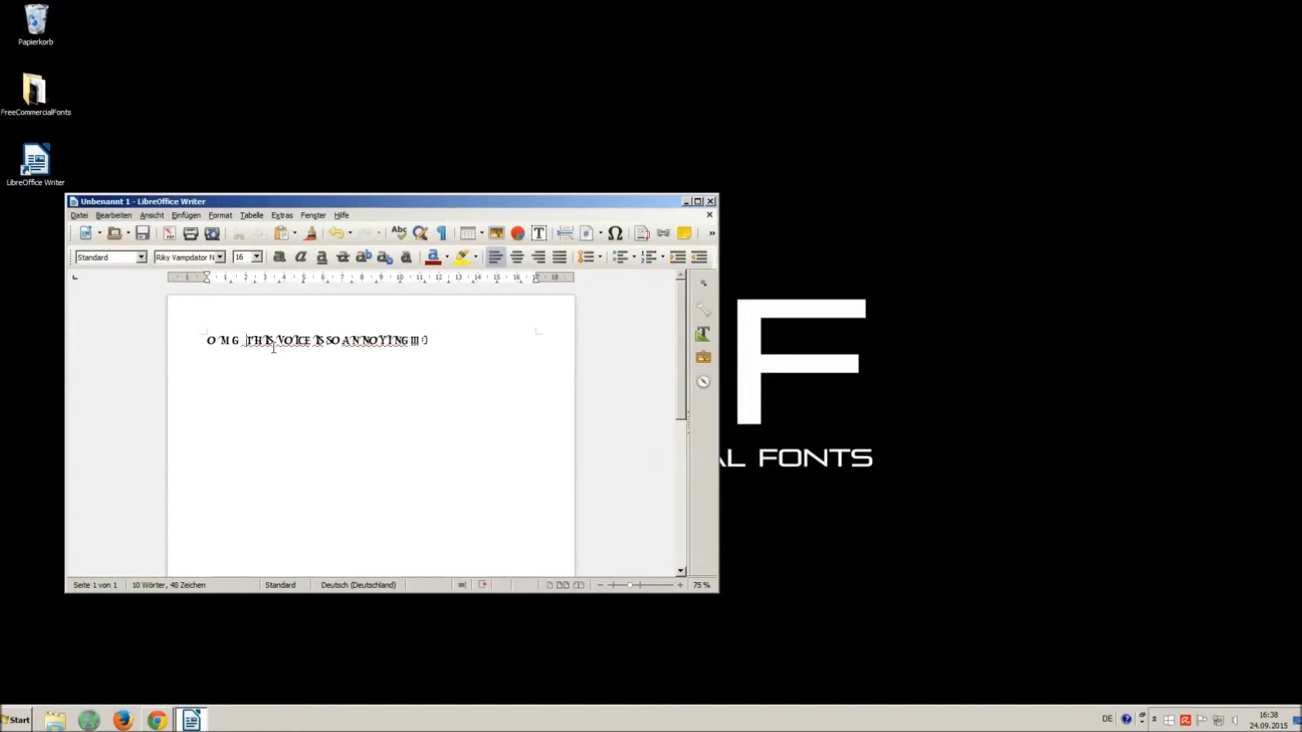
click(276, 340)
click(324, 340)
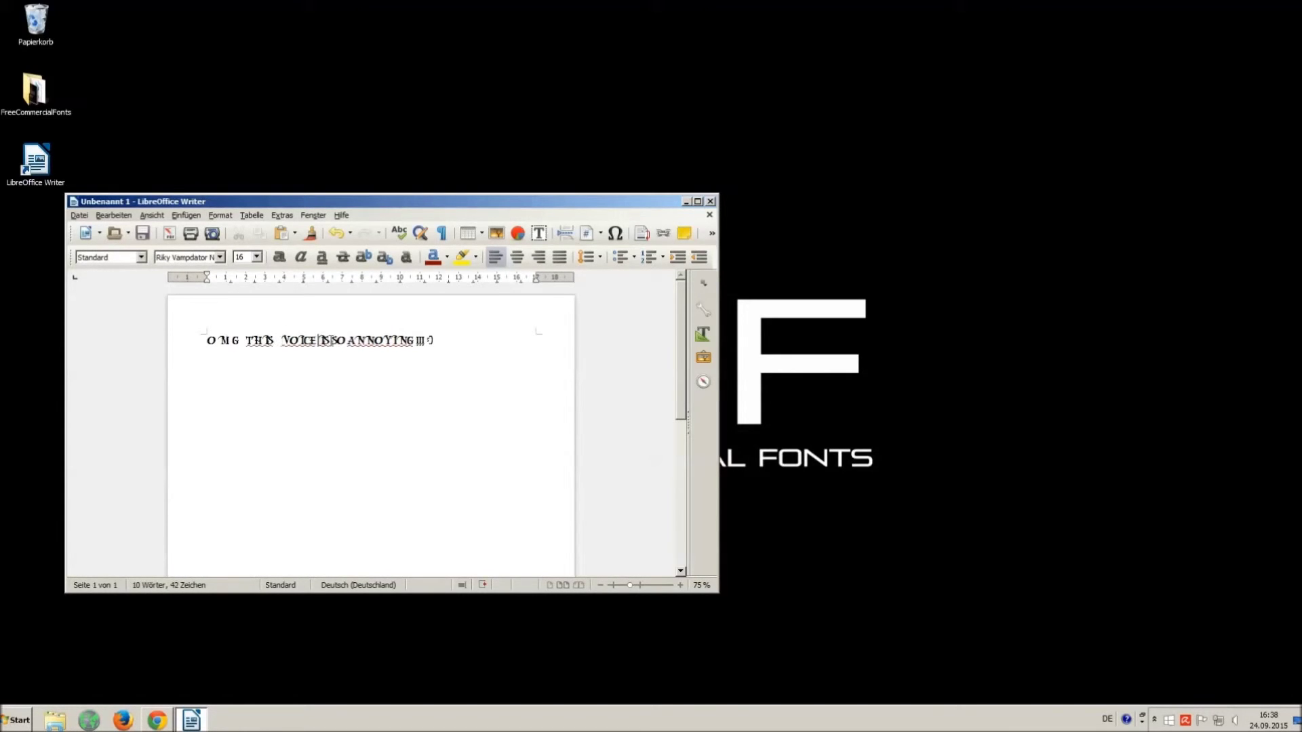
click(335, 340)
click(356, 339)
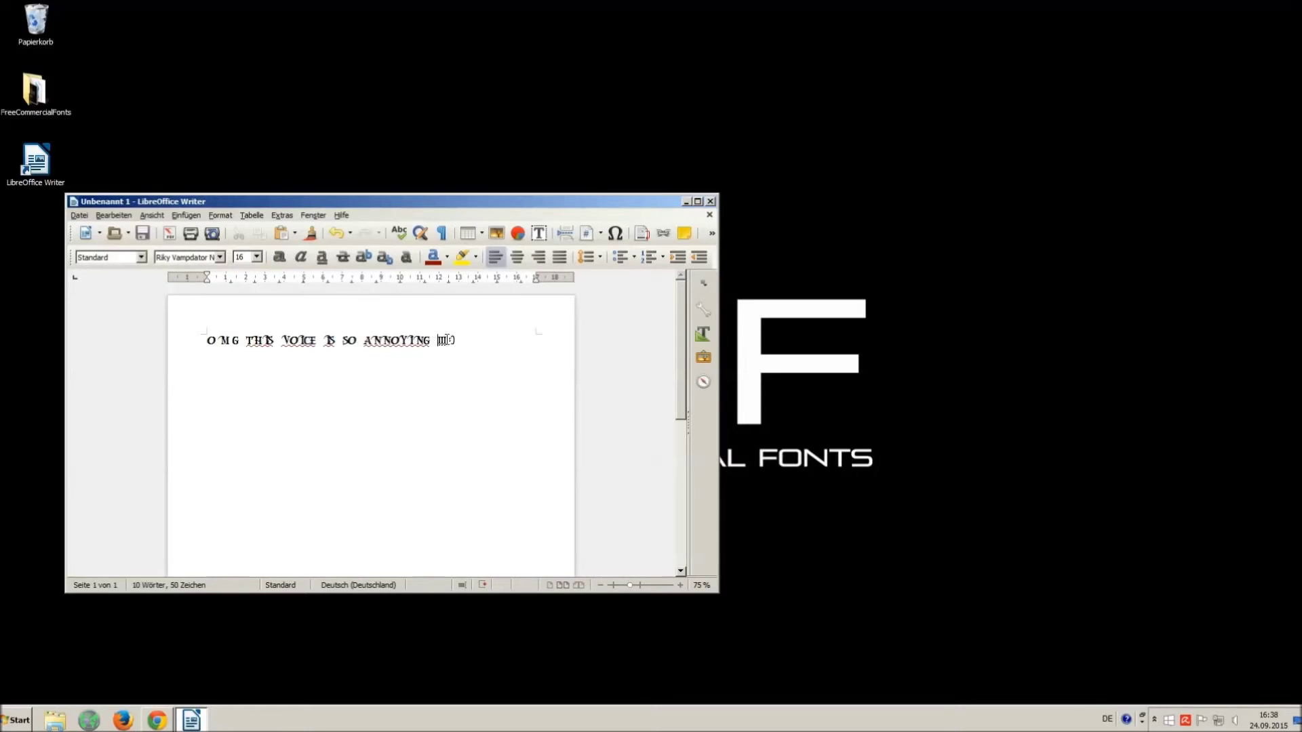
click(446, 339)
drag(488, 342, 197, 311)
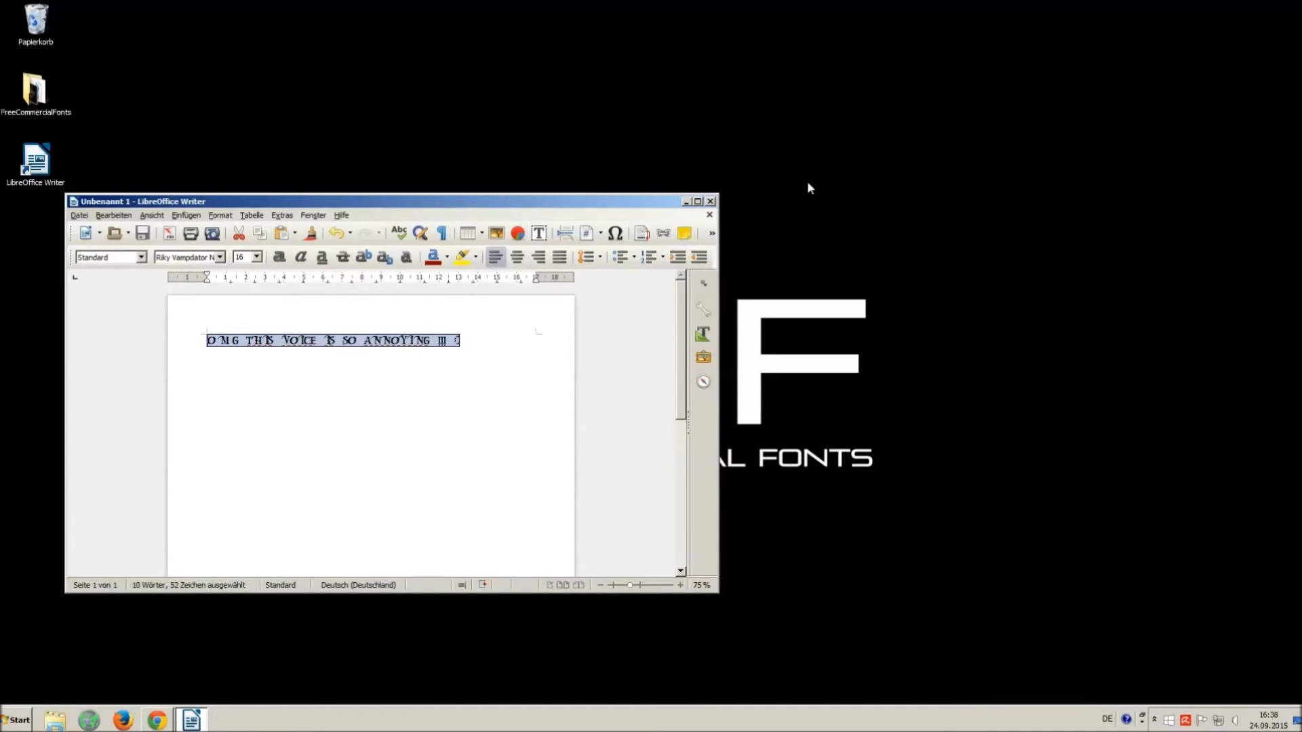
Close the Writer document with Nicht speichern and return to the YouTube video page in Chrome.
click(711, 201)
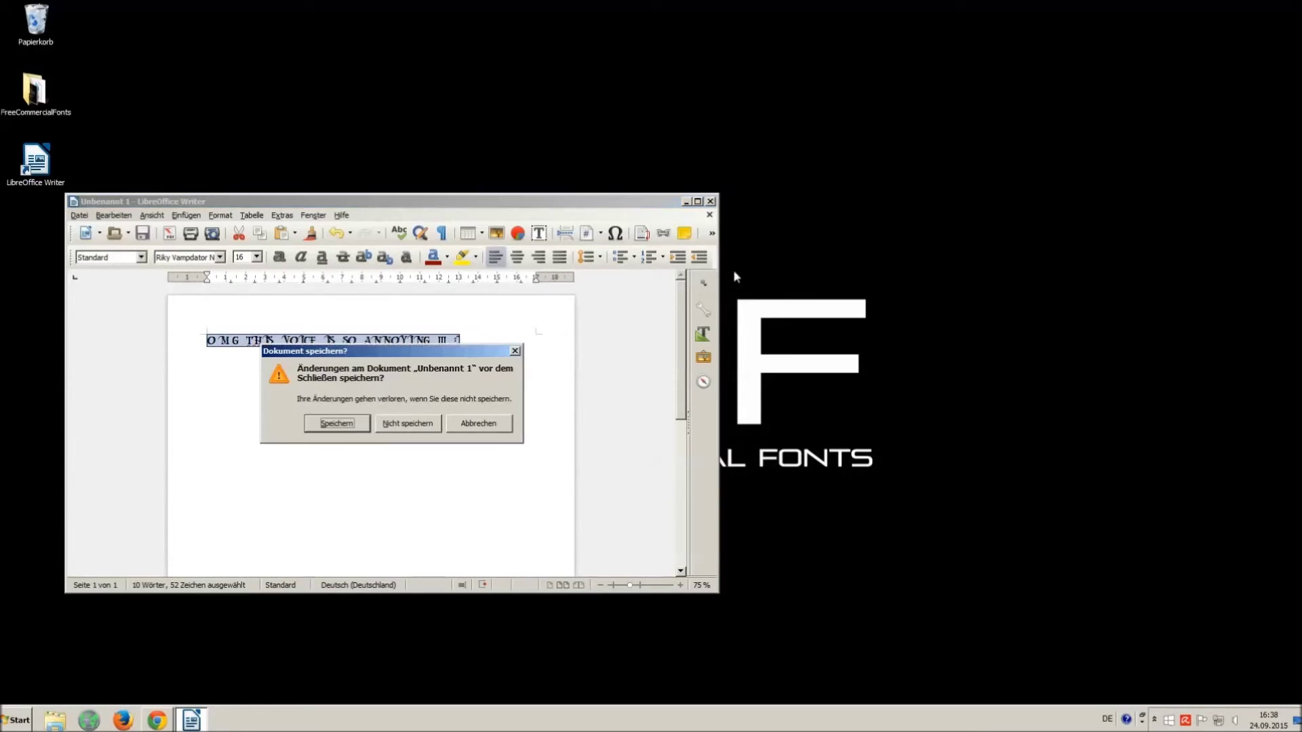
click(391, 425)
click(158, 720)
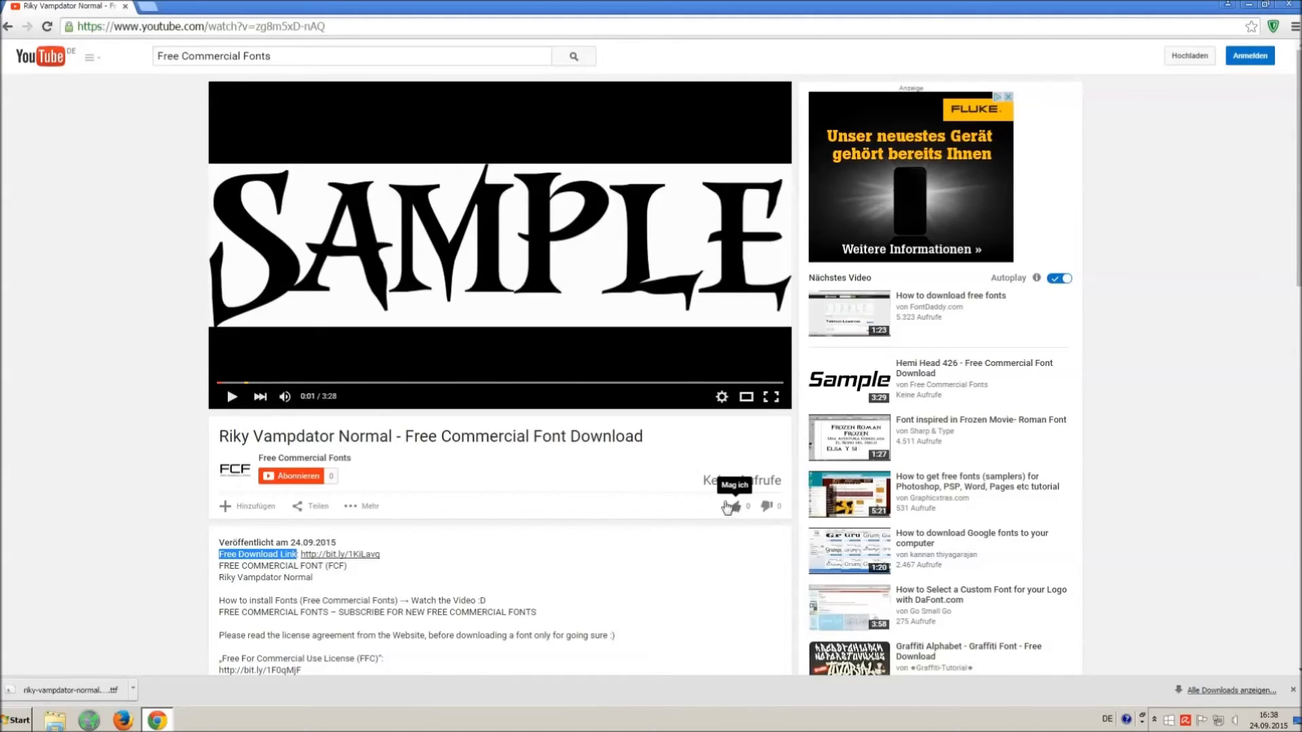
click(732, 509)
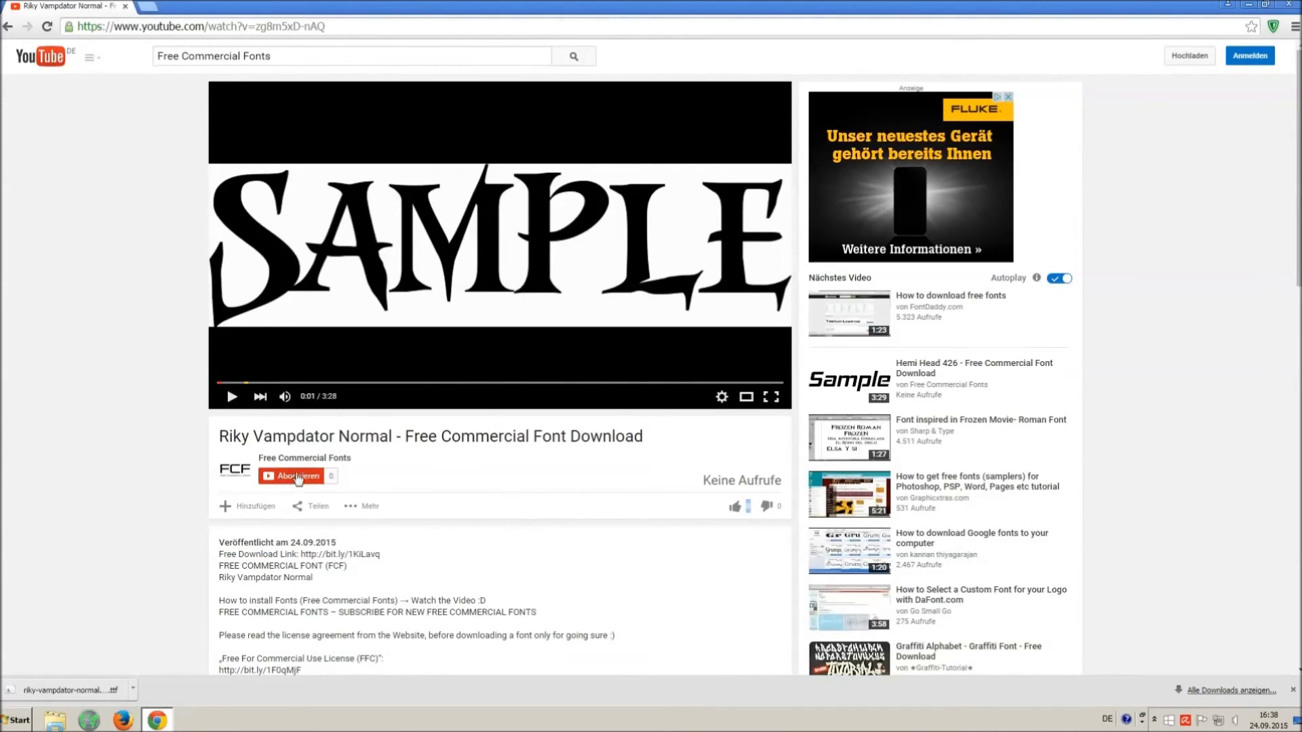
Close the downloads bar and select the Disfigure music credits in the description.
click(1293, 689)
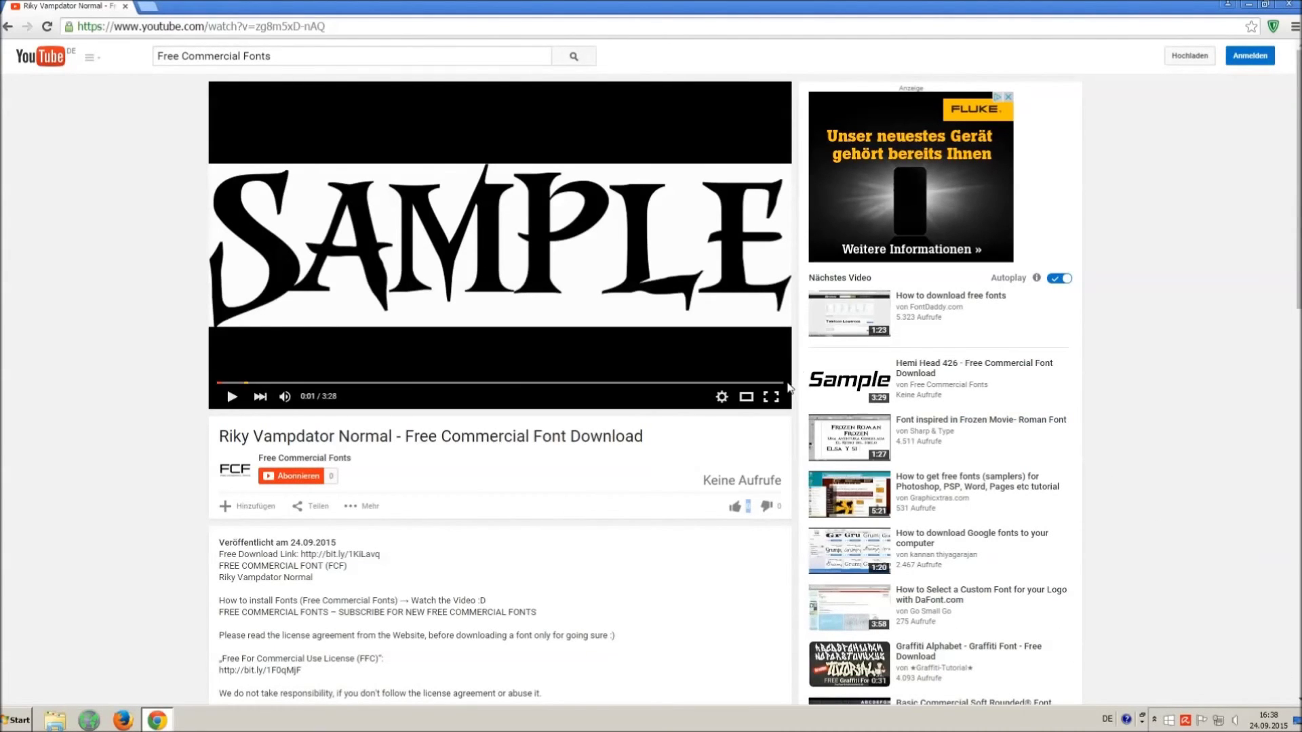
scroll(400, 475, down, 3)
scroll(401, 452, down, 1)
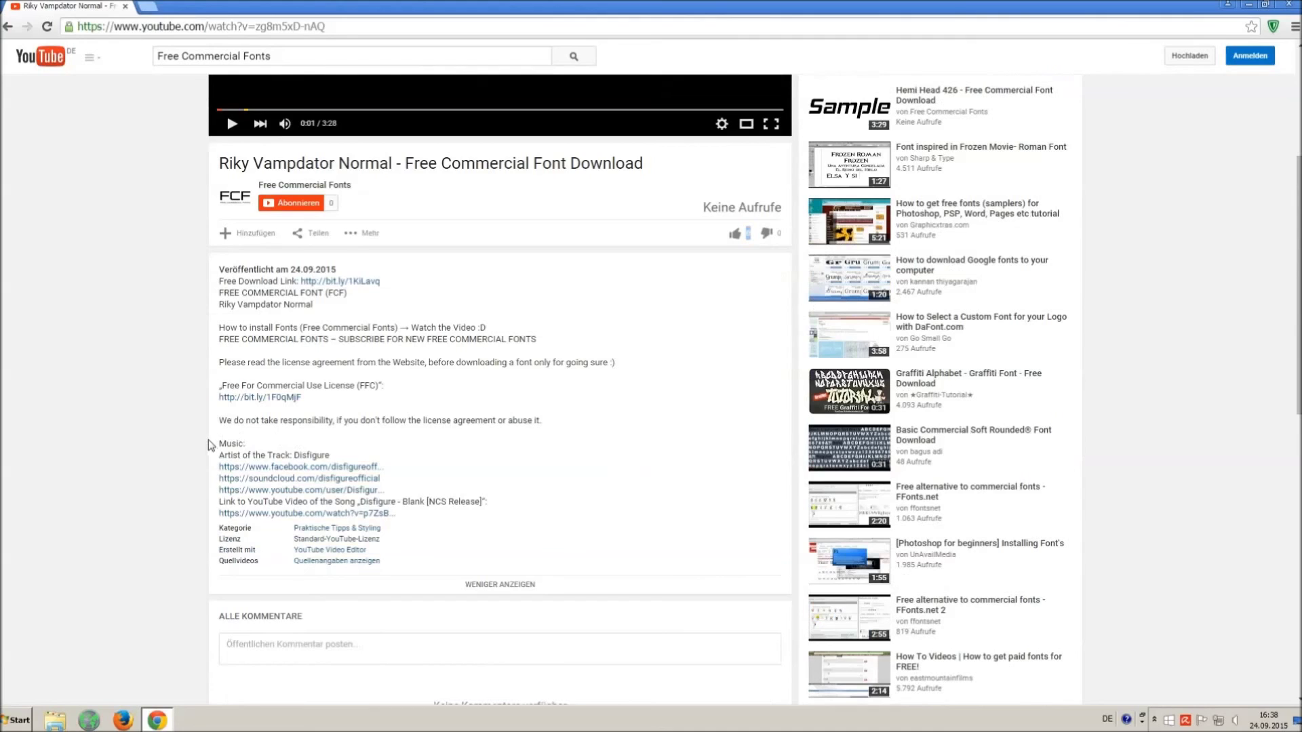
drag(222, 435, 480, 515)
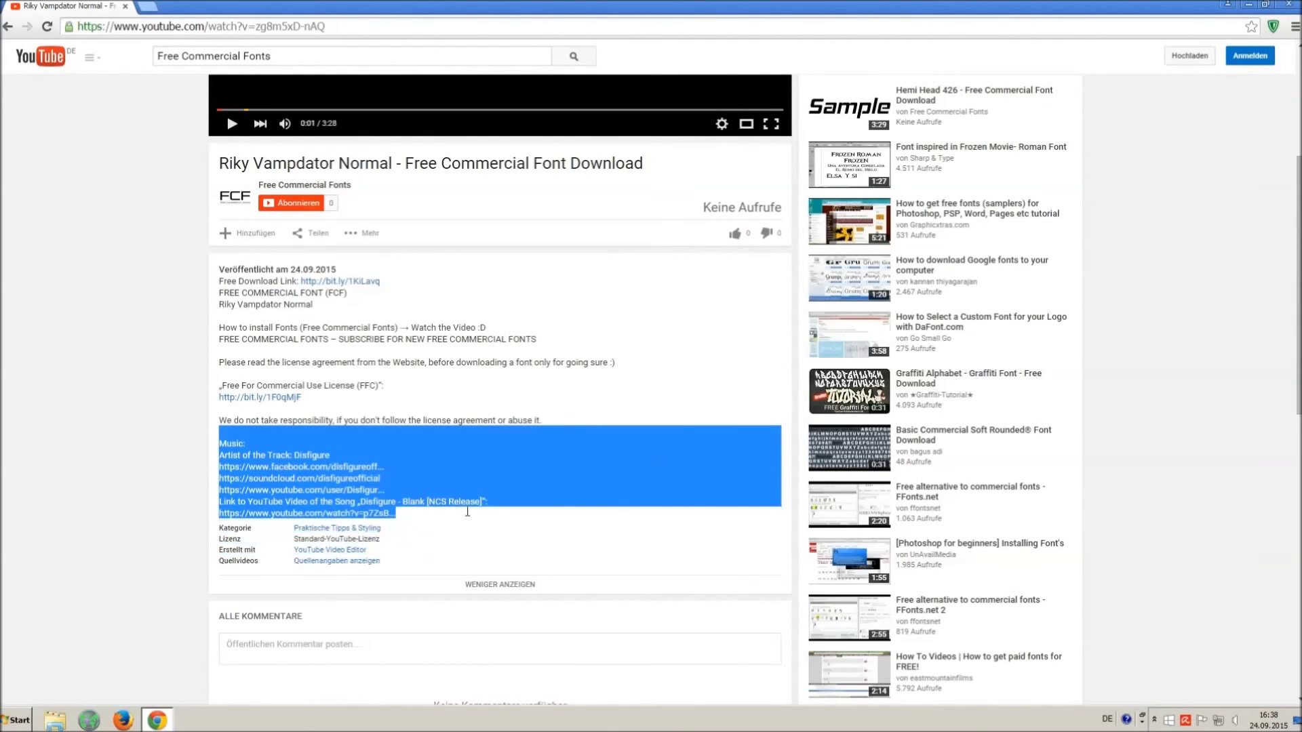